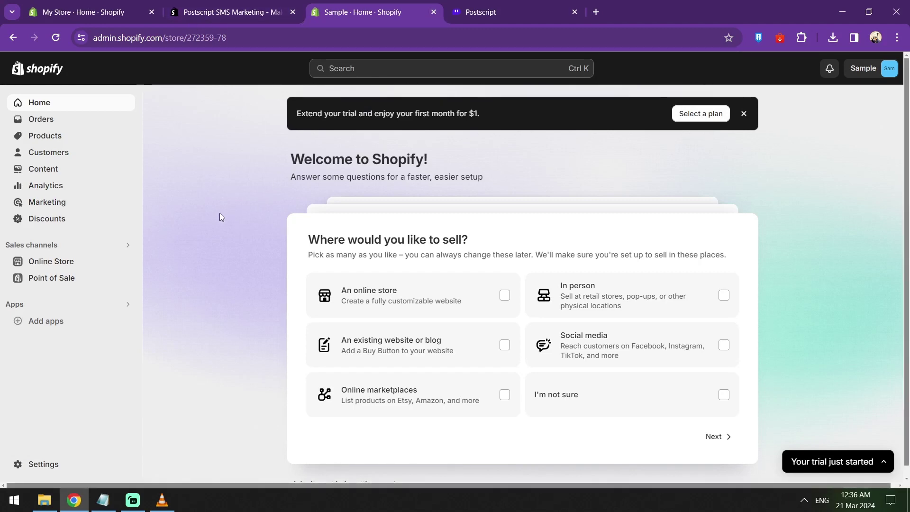
Step: Open the Postscript dashboard address in a new private Incognito window
{"action": "left_click", "coordinate": [487, 12]}
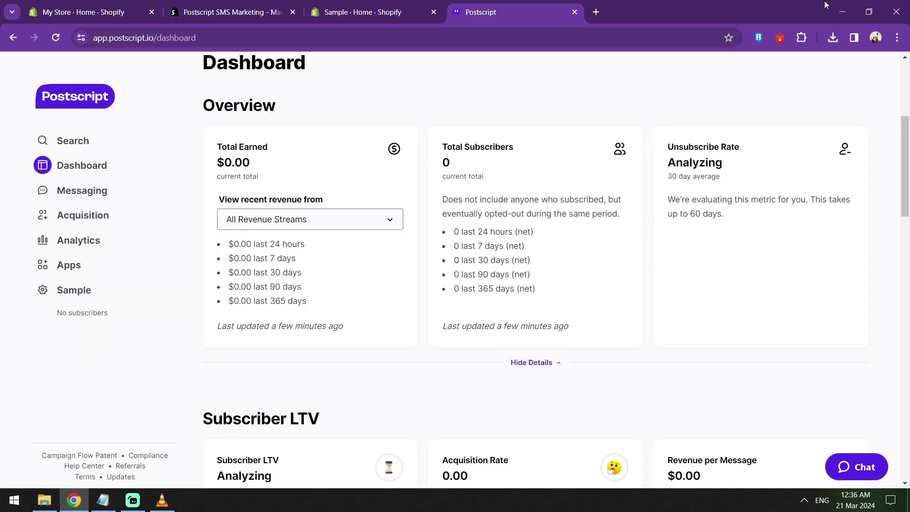
{"action": "left_click", "coordinate": [897, 37]}
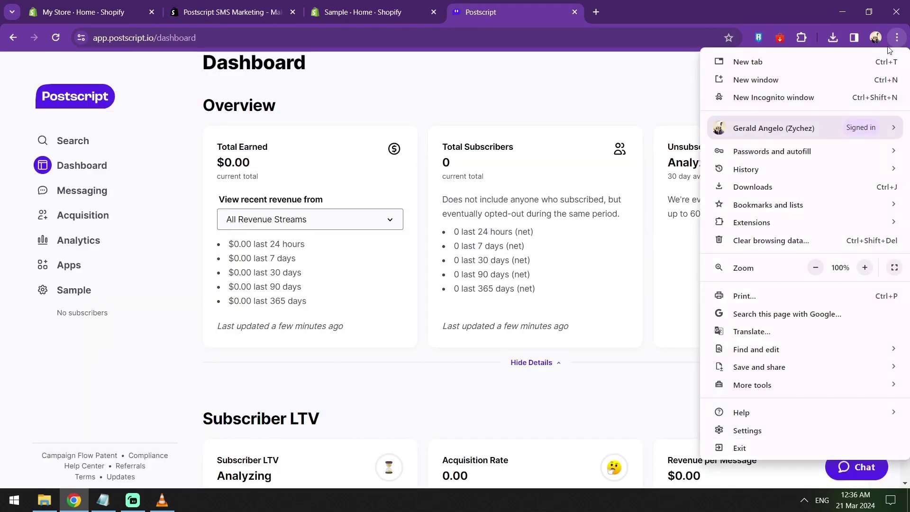
{"action": "left_click", "coordinate": [810, 98]}
{"action": "key", "text": "alt+F4"}
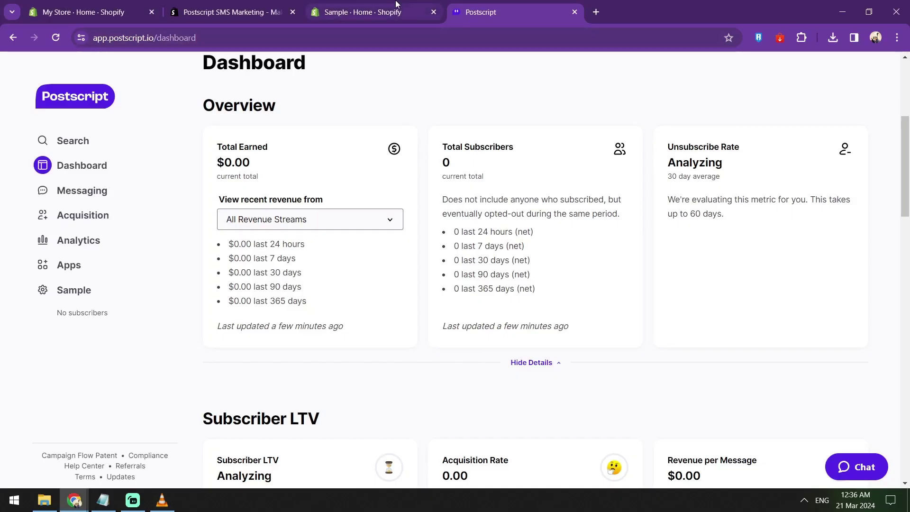
{"action": "left_click", "coordinate": [343, 33]}
{"action": "key", "text": "ctrl+c"}
{"action": "key", "text": "ctrl+shift+n"}
{"action": "key", "text": "ctrl+v"}
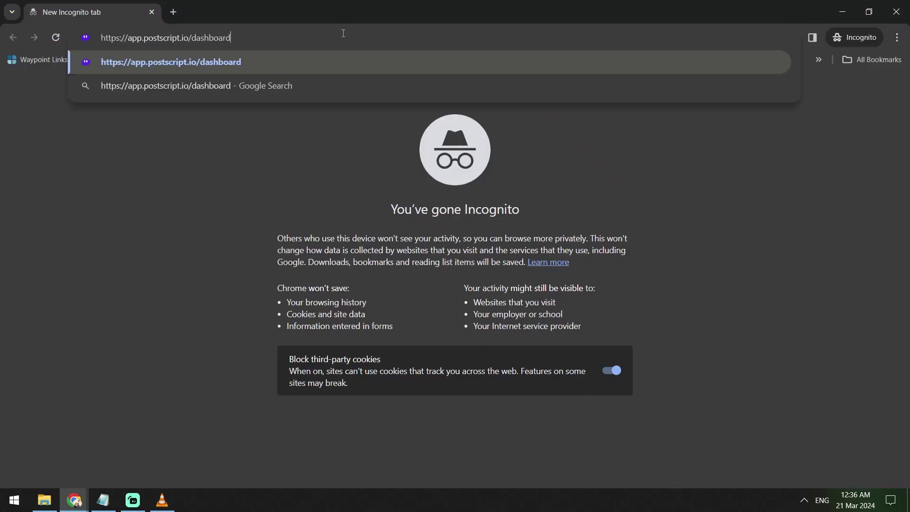
{"action": "key", "text": "Return"}
Step: Leave the Incognito window and bring back the Shopify store window
{"action": "key", "text": "alt+F4"}
{"action": "left_click", "coordinate": [340, 13]}
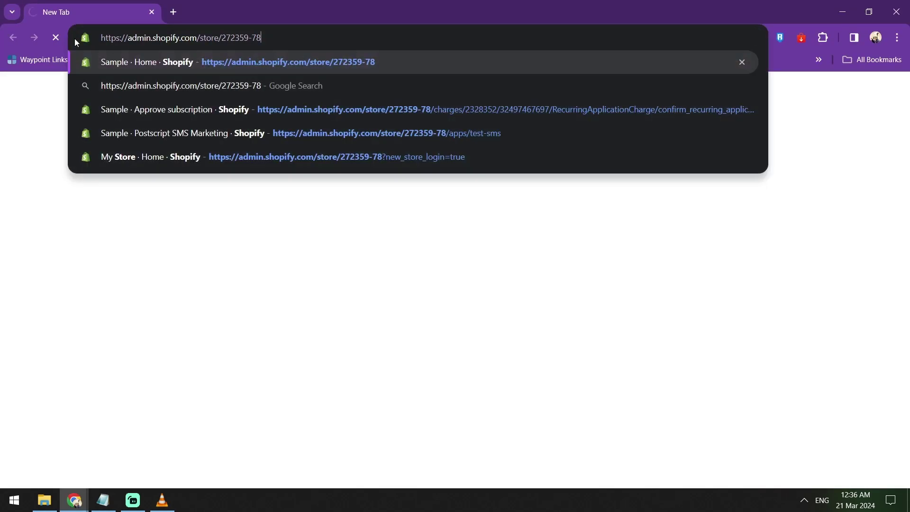
{"action": "key", "text": "alt+Tab"}
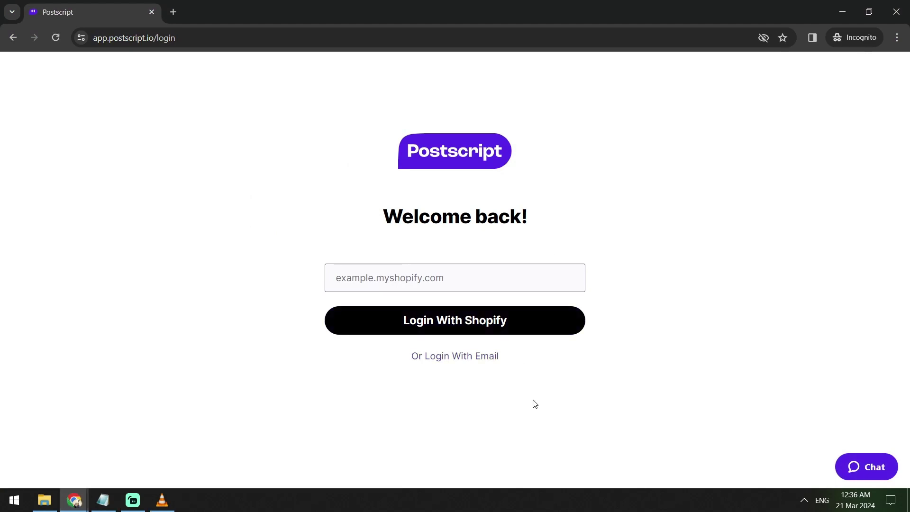
Step: Choose email login in Postscript, then collapse the trial notice in the Shopify window
{"action": "left_click", "coordinate": [467, 354]}
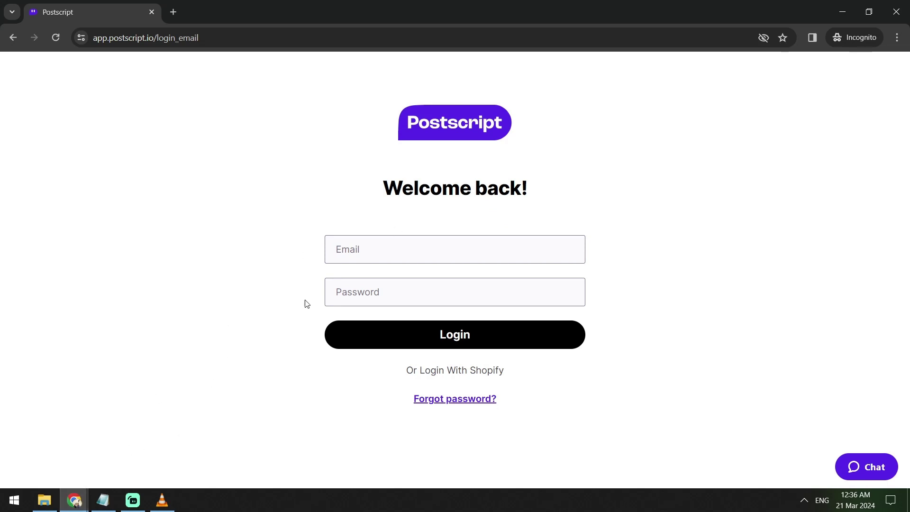
{"action": "mouse_move", "coordinate": [74, 500]}
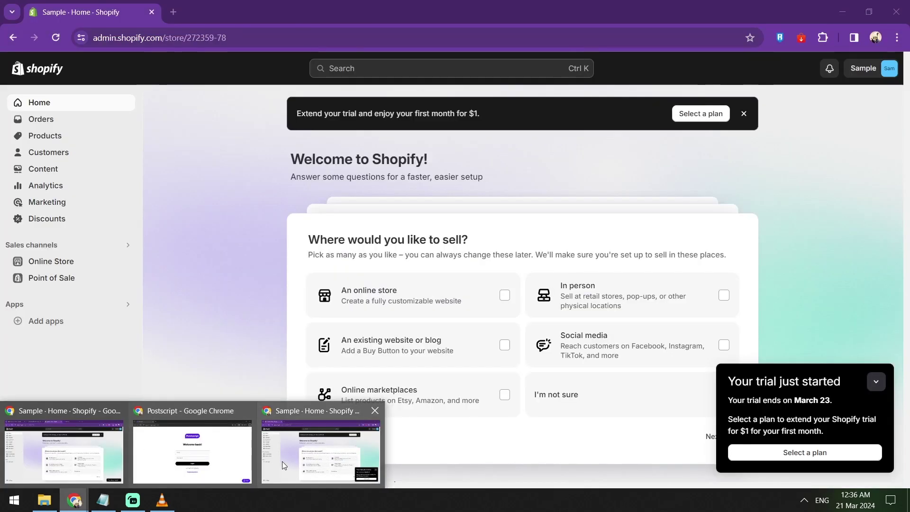
{"action": "left_click", "coordinate": [283, 462]}
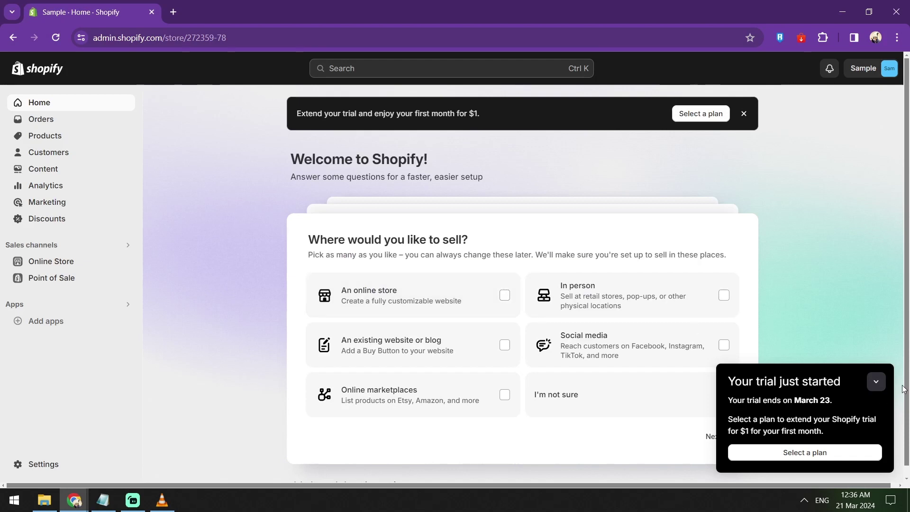
{"action": "left_click", "coordinate": [876, 381]}
{"action": "scroll", "coordinate": [836, 244], "scroll_direction": "down", "scroll_amount": 1}
{"action": "scroll", "coordinate": [834, 240], "scroll_direction": "up", "scroll_amount": 1}
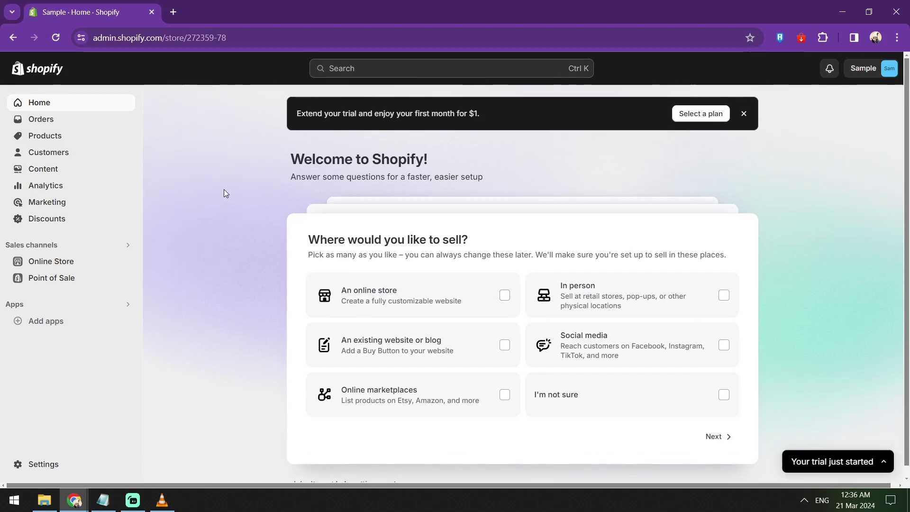
Step: Return to the main four-tab browser window and reload the Postscript tab
{"action": "mouse_move", "coordinate": [74, 499]}
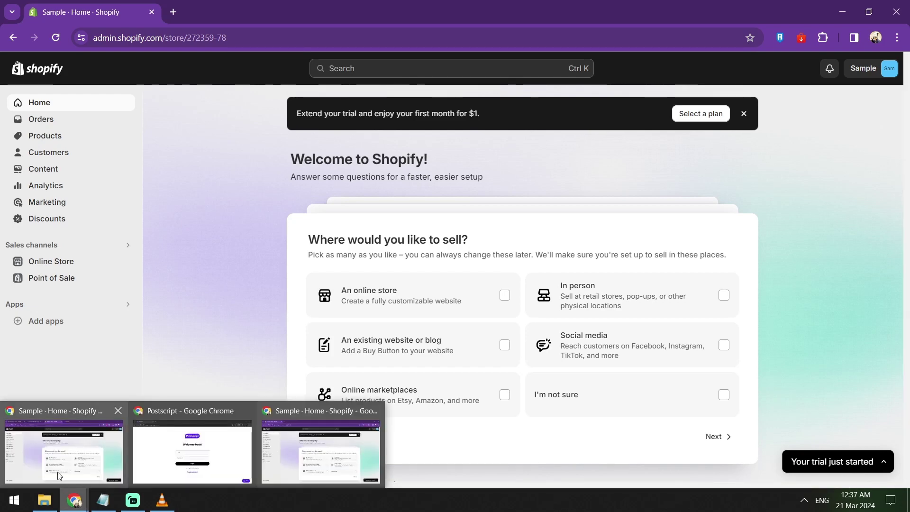
{"action": "left_click", "coordinate": [60, 475]}
{"action": "left_click", "coordinate": [506, 13]}
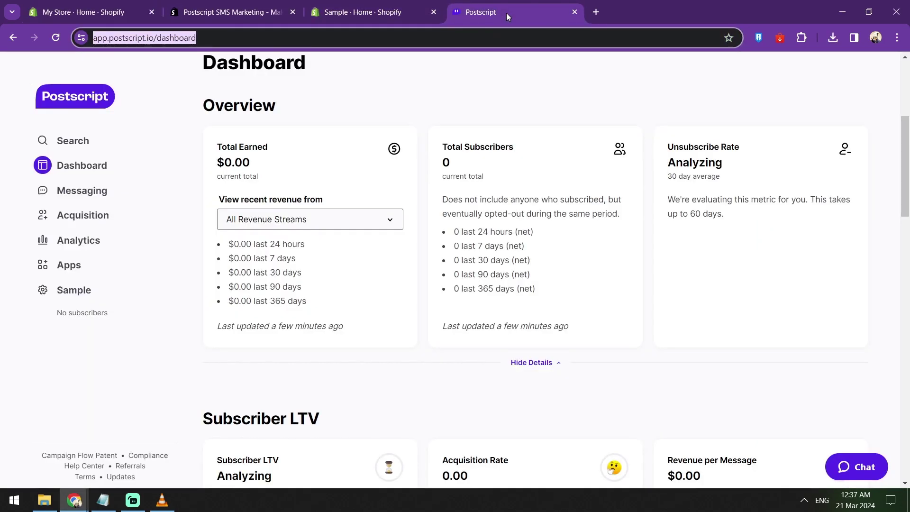
{"action": "left_click", "coordinate": [85, 108]}
{"action": "left_click", "coordinate": [227, 12]}
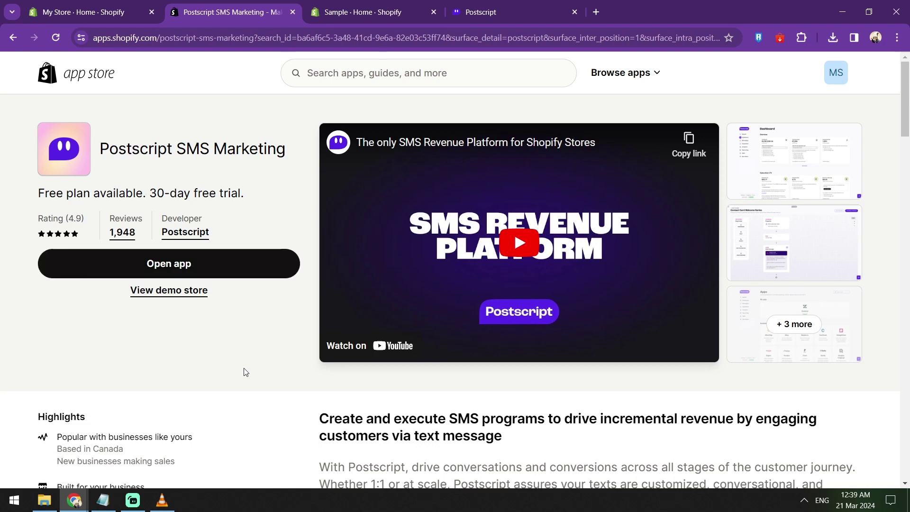
Step: Launch Postscript from its Shopify listing and scroll through the dashboard Overview metrics
{"action": "left_click", "coordinate": [223, 265]}
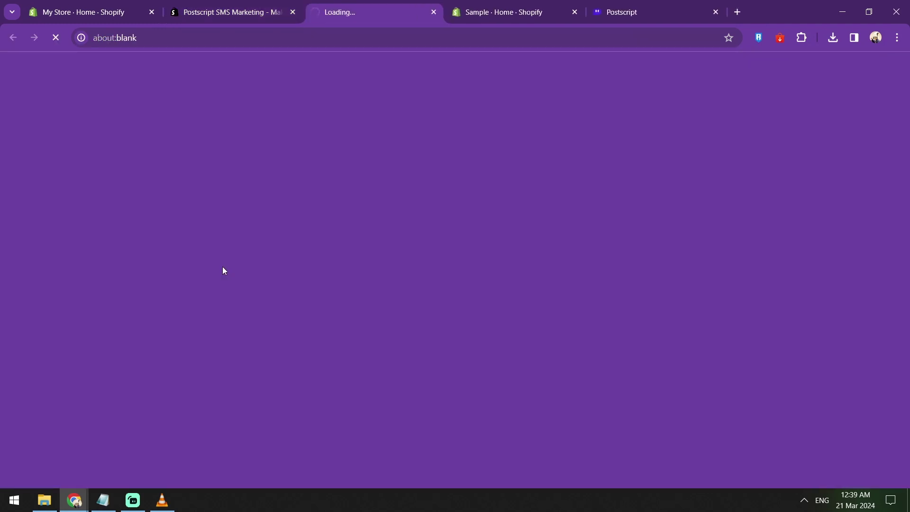
{"action": "left_click", "coordinate": [639, 18]}
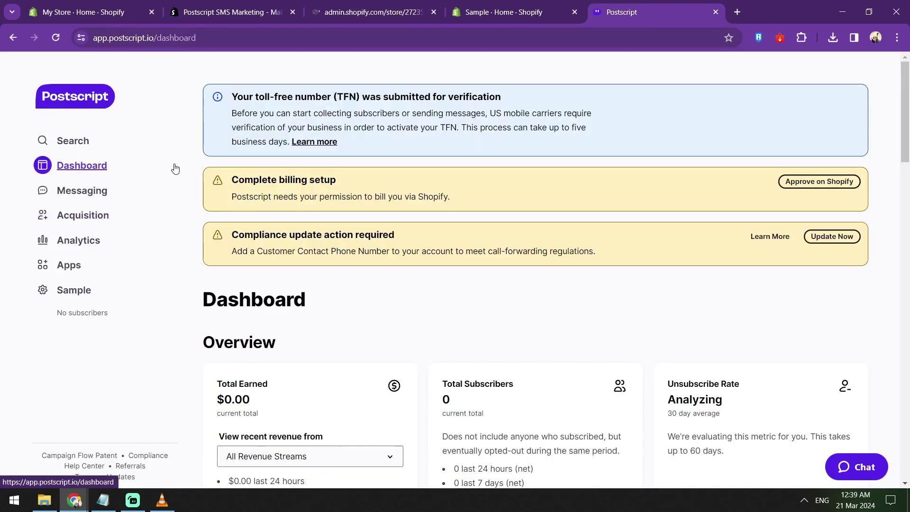
{"action": "scroll", "coordinate": [175, 169], "scroll_direction": "down", "scroll_amount": 3}
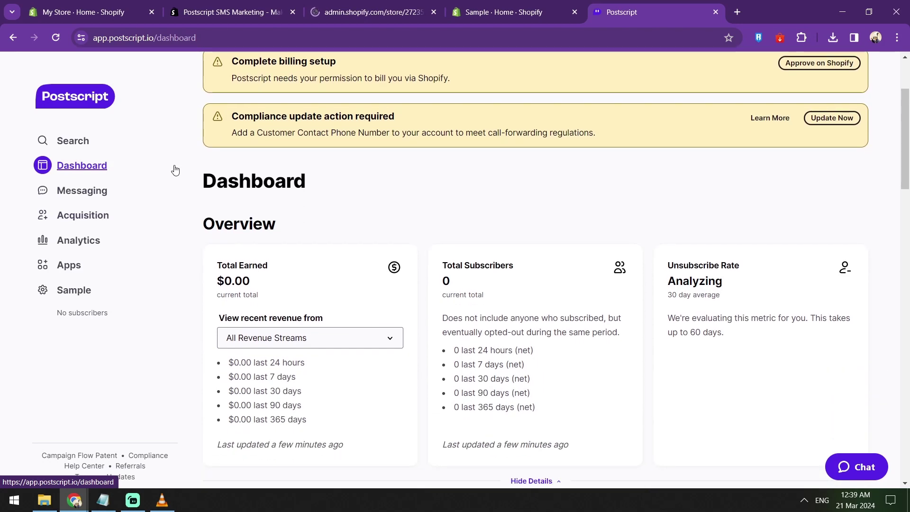
{"action": "scroll", "coordinate": [518, 157], "scroll_direction": "down", "scroll_amount": 3}
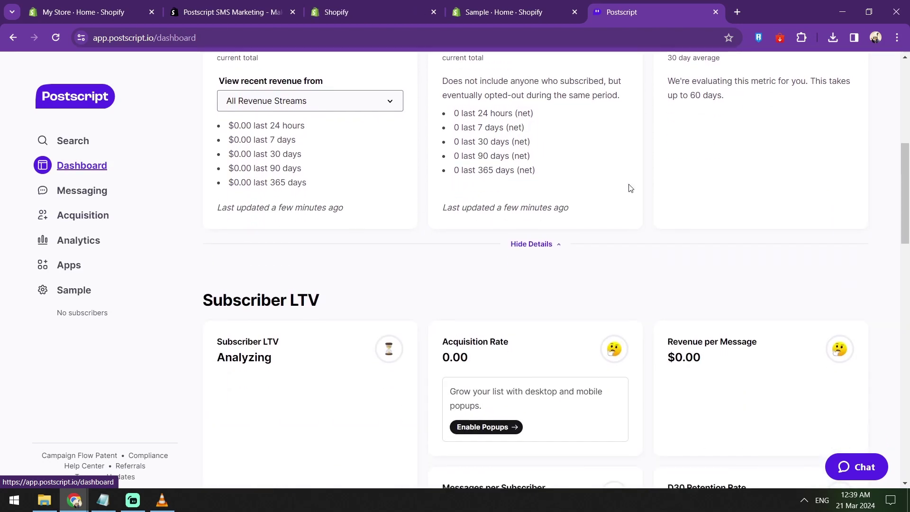
{"action": "scroll", "coordinate": [700, 233], "scroll_direction": "up", "scroll_amount": 3}
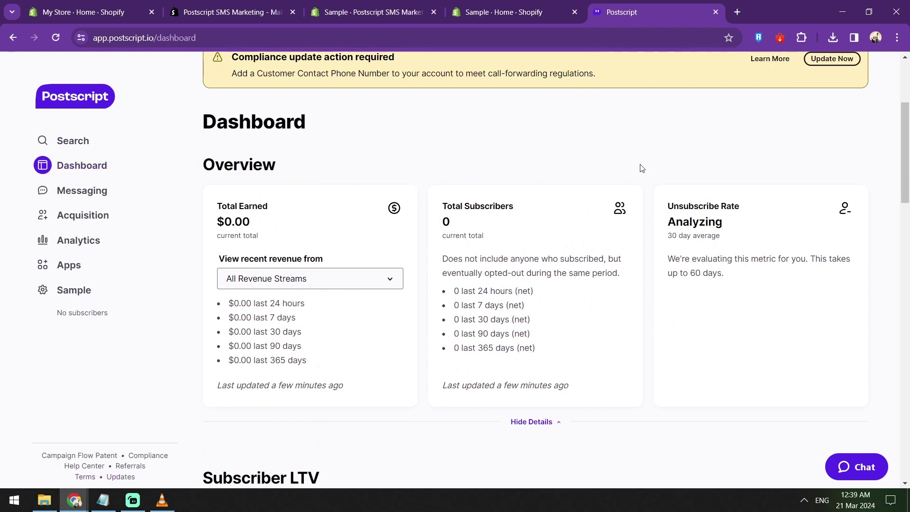
{"action": "scroll", "coordinate": [641, 168], "scroll_direction": "up", "scroll_amount": 3}
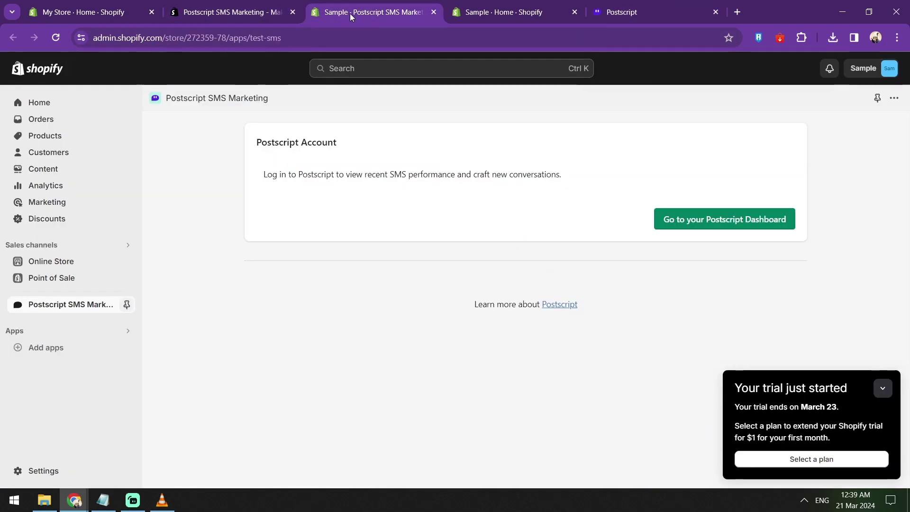
Step: Open the Postscript Dashboard from Shopify admin, view Messaging, then return to Shopify Home
{"action": "left_click", "coordinate": [706, 226]}
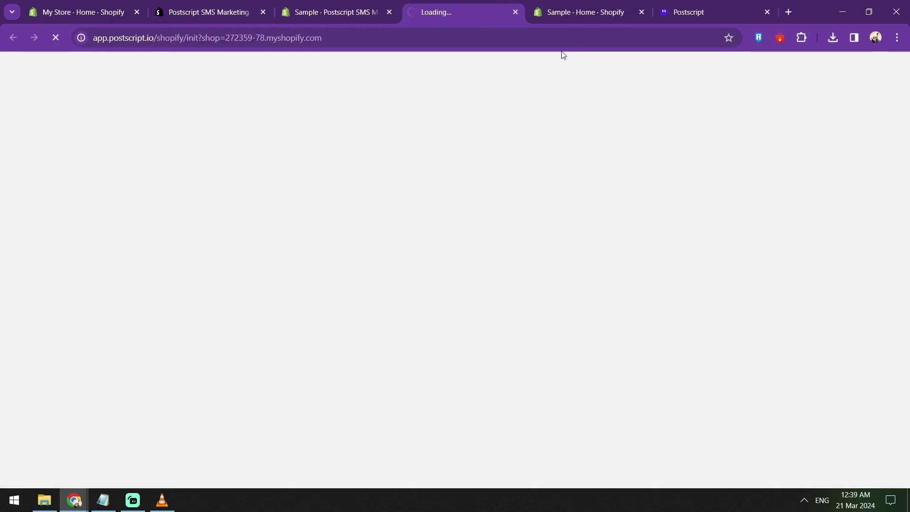
{"action": "left_click", "coordinate": [686, 14]}
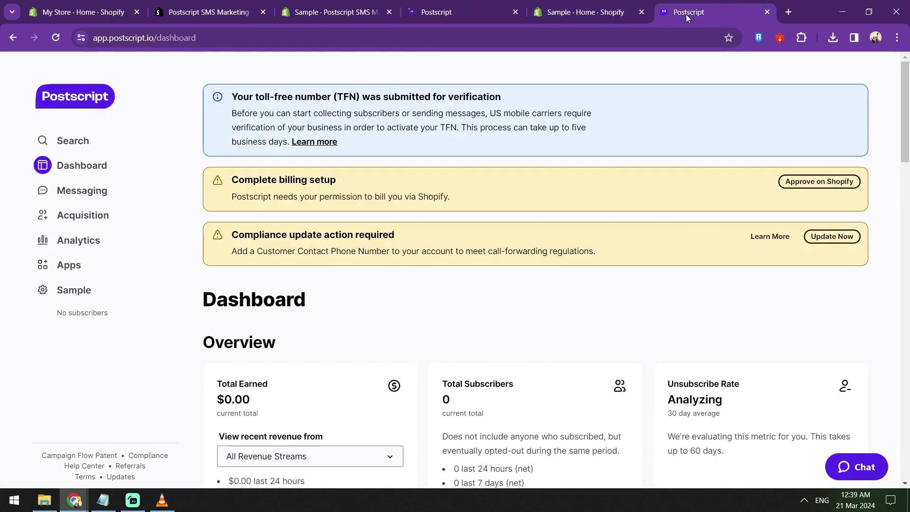
{"action": "left_click", "coordinate": [85, 192]}
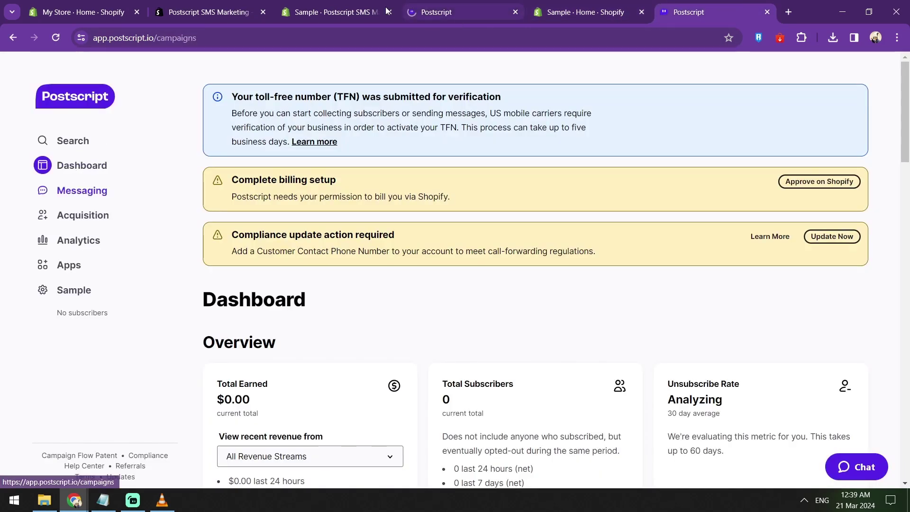
{"action": "left_click", "coordinate": [585, 11]}
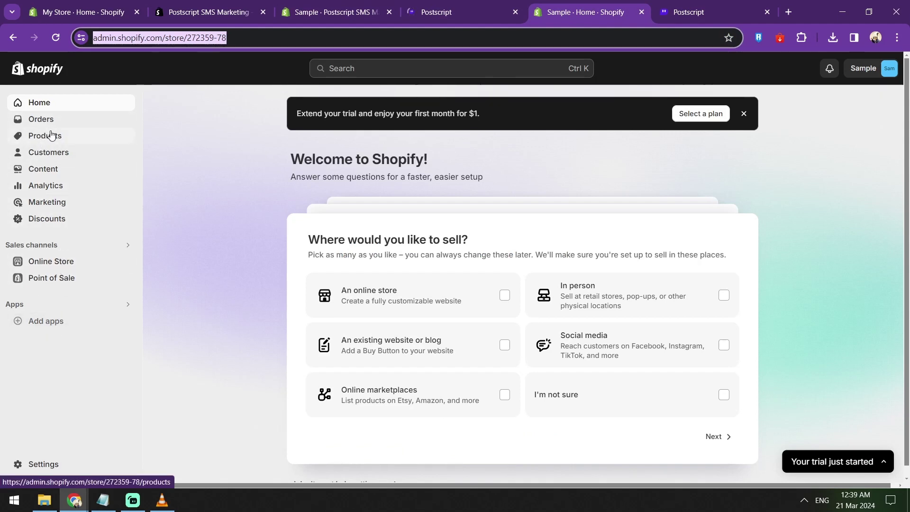
Step: In Content > Metaobjects, add a new 'Subscribe to our SMS Alerts' entry
{"action": "left_click", "coordinate": [50, 169]}
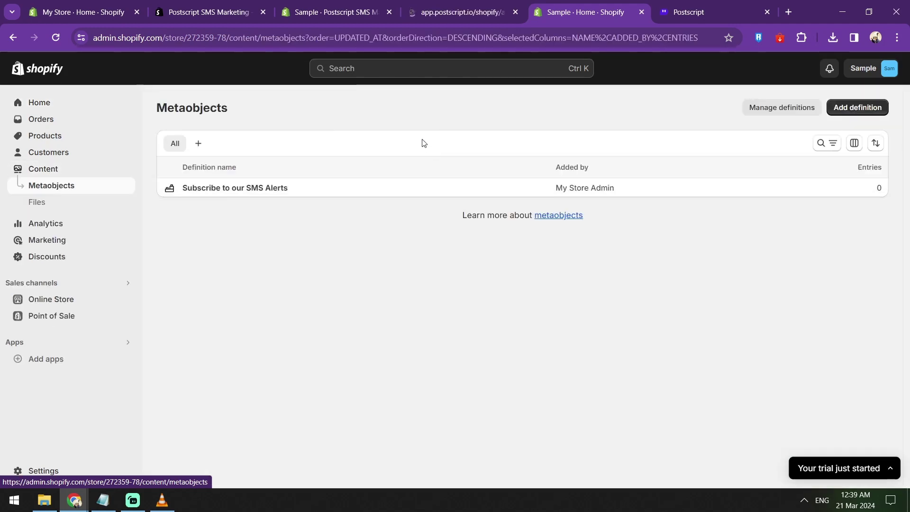
{"action": "left_click", "coordinate": [198, 143]}
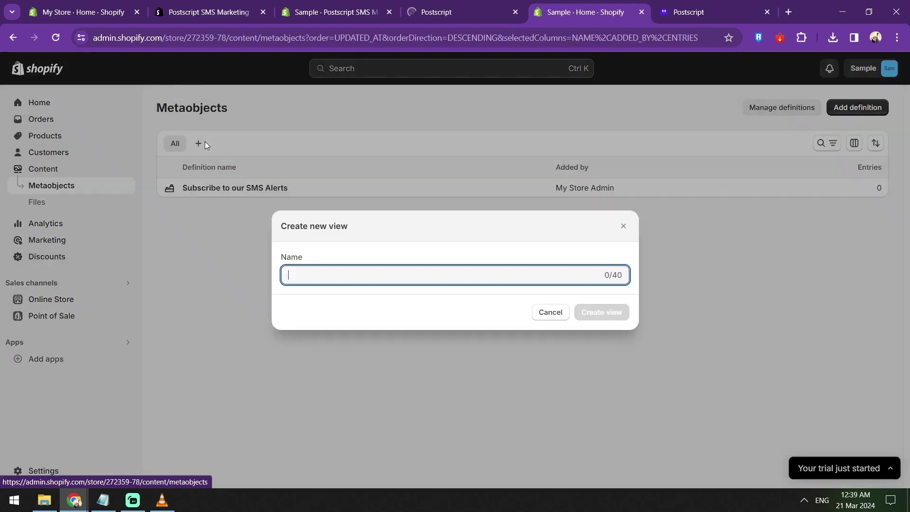
{"action": "left_click", "coordinate": [551, 312]}
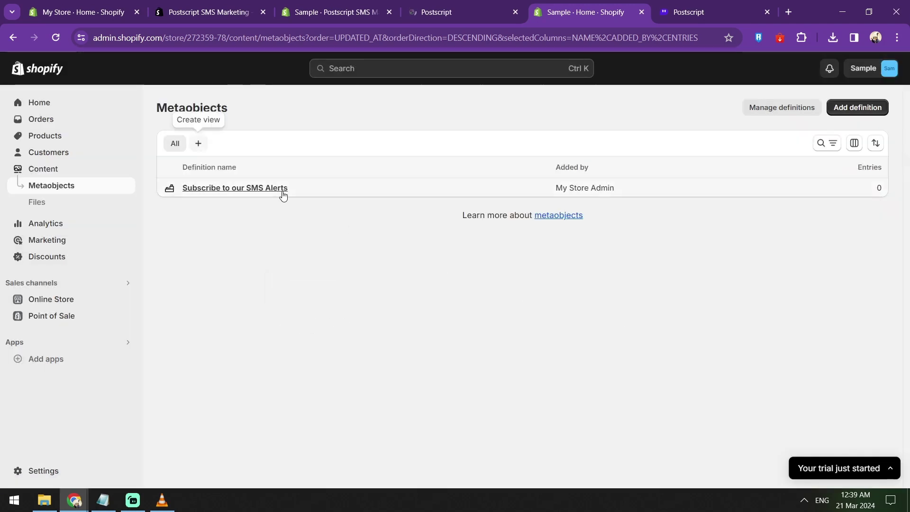
{"action": "left_click", "coordinate": [284, 192]}
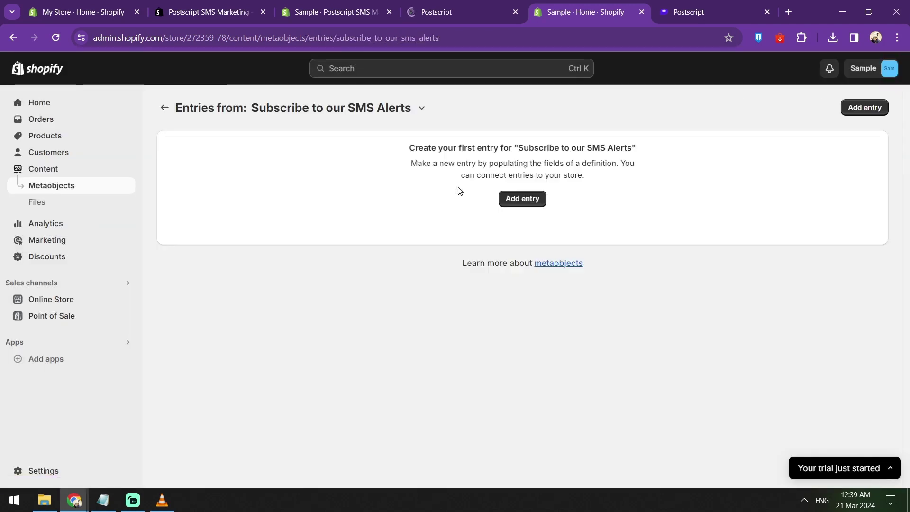
{"action": "left_click", "coordinate": [526, 322]}
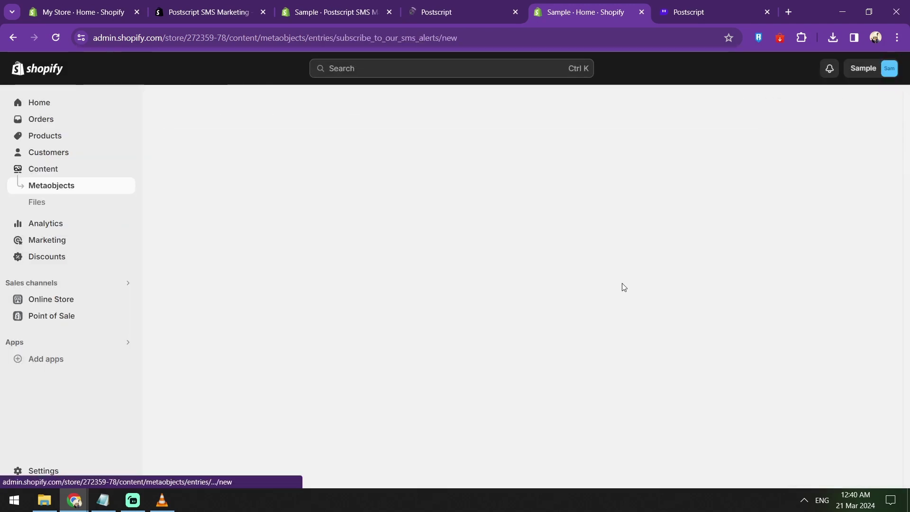
Step: Start a new standard campaign from the Postscript campaigns page
{"action": "left_click", "coordinate": [680, 17]}
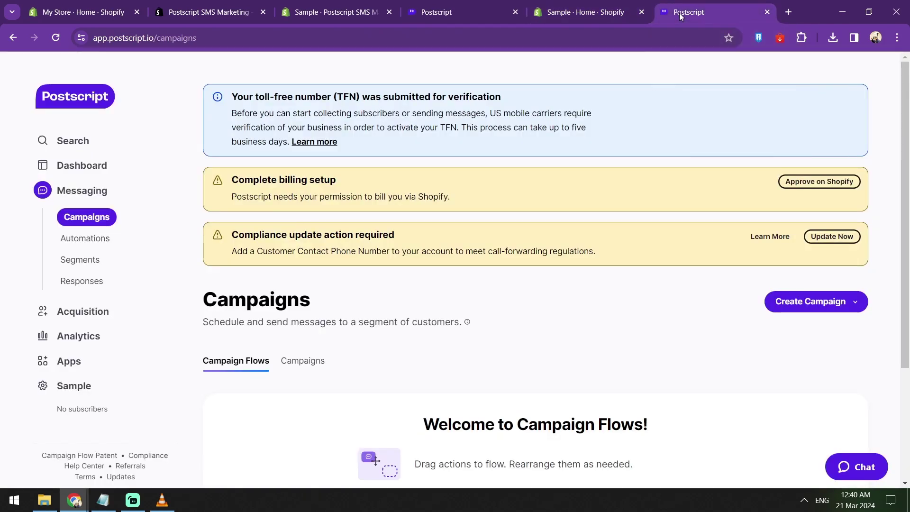
{"action": "scroll", "coordinate": [516, 119], "scroll_direction": "down", "scroll_amount": 3}
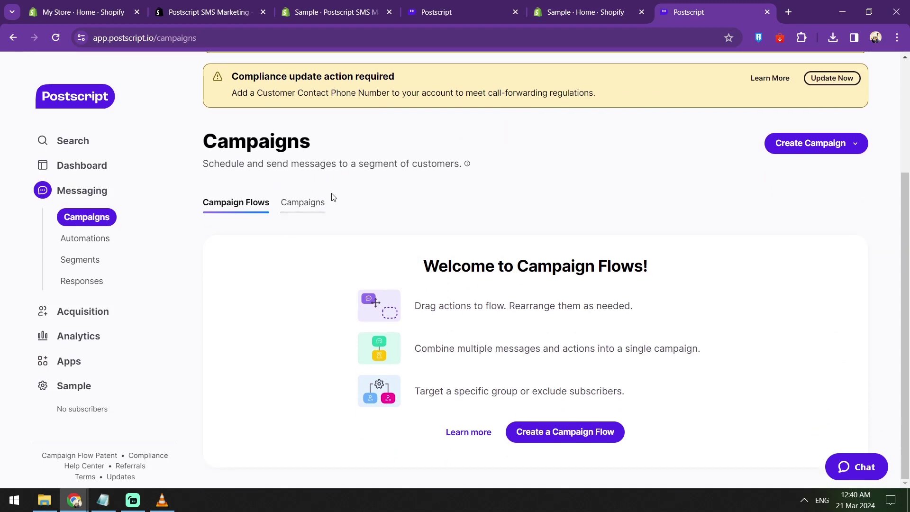
{"action": "left_click", "coordinate": [834, 149]}
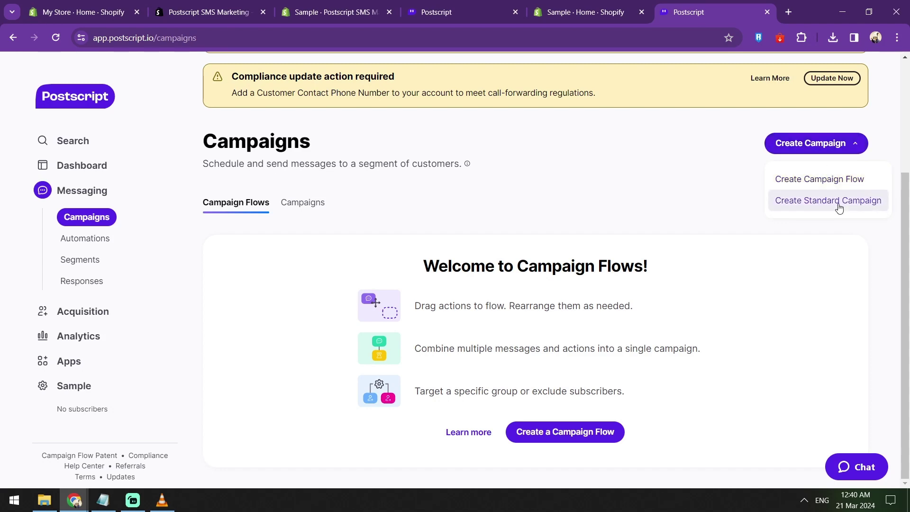
{"action": "left_click", "coordinate": [839, 203]}
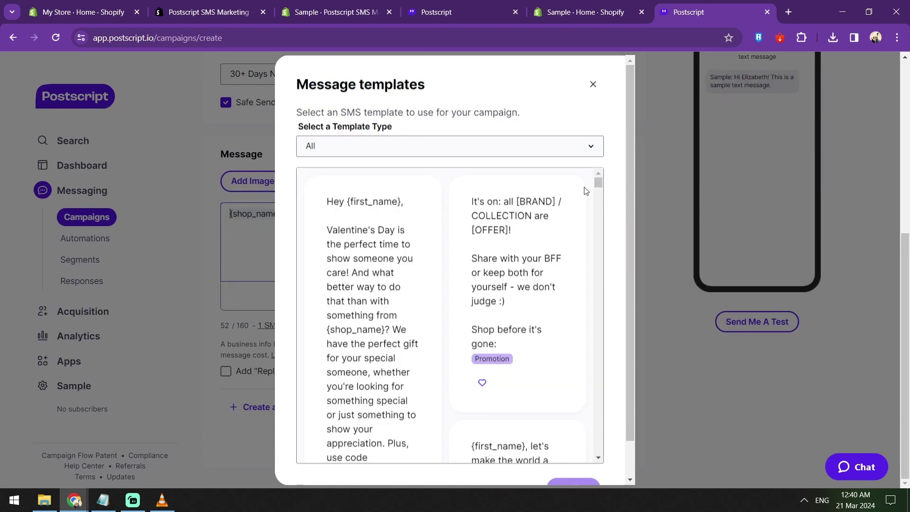
Step: Review the message template type list, keeping All selected
{"action": "scroll", "coordinate": [575, 194], "scroll_direction": "down", "scroll_amount": 3}
{"action": "scroll", "coordinate": [577, 208], "scroll_direction": "down", "scroll_amount": 3}
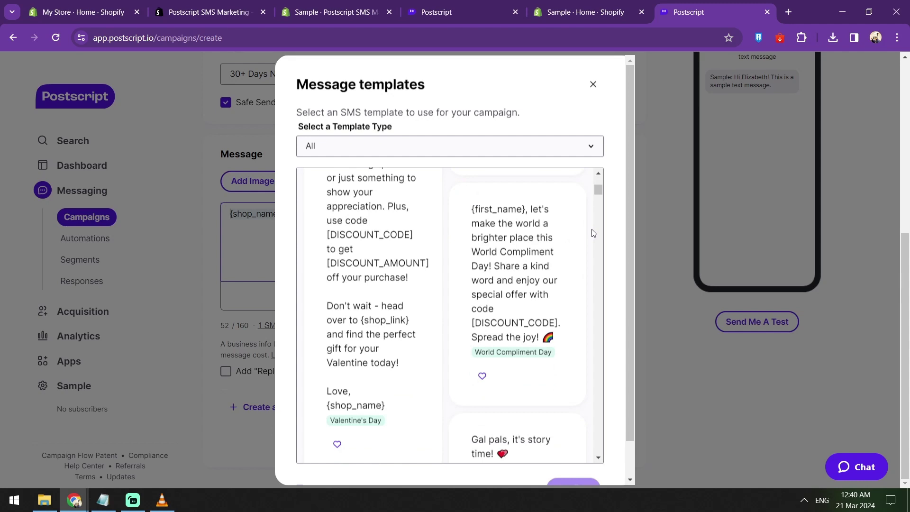
{"action": "scroll", "coordinate": [593, 234], "scroll_direction": "down", "scroll_amount": 1}
{"action": "scroll", "coordinate": [593, 233], "scroll_direction": "up", "scroll_amount": 2}
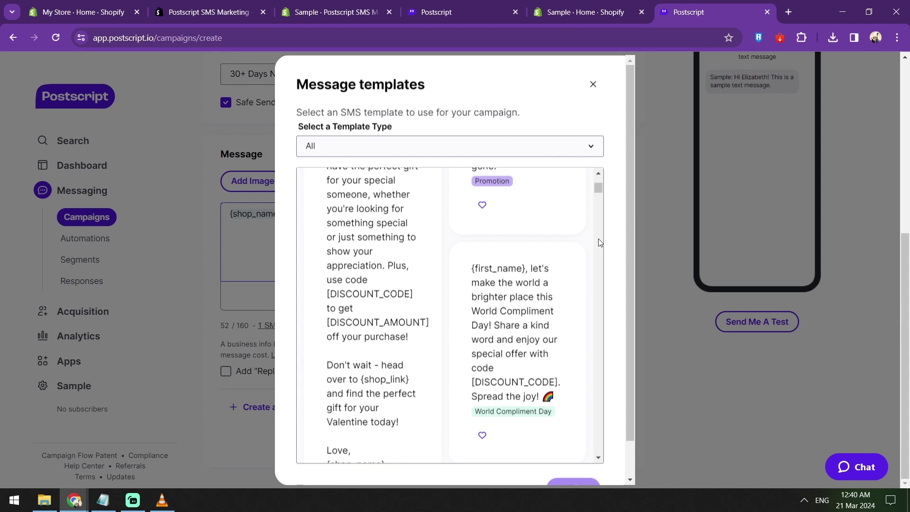
{"action": "scroll", "coordinate": [598, 252], "scroll_direction": "up", "scroll_amount": 1}
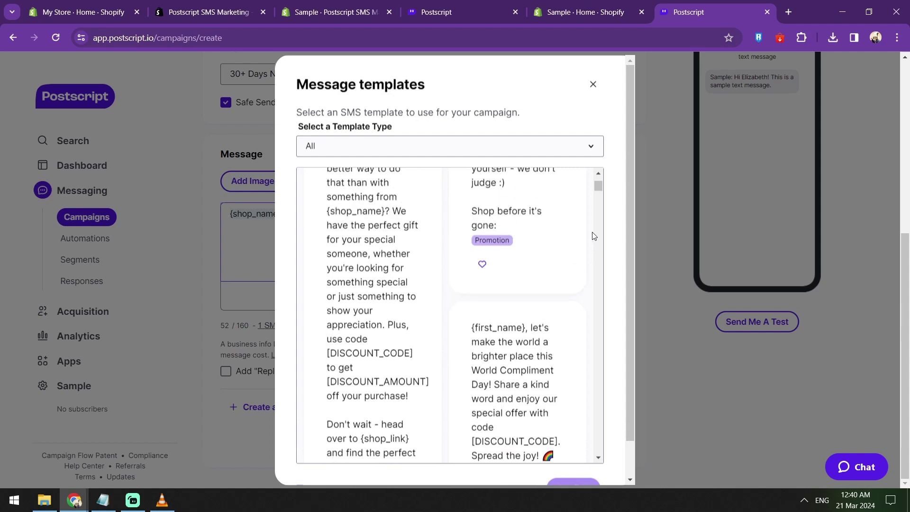
{"action": "scroll", "coordinate": [594, 236], "scroll_direction": "up", "scroll_amount": 2}
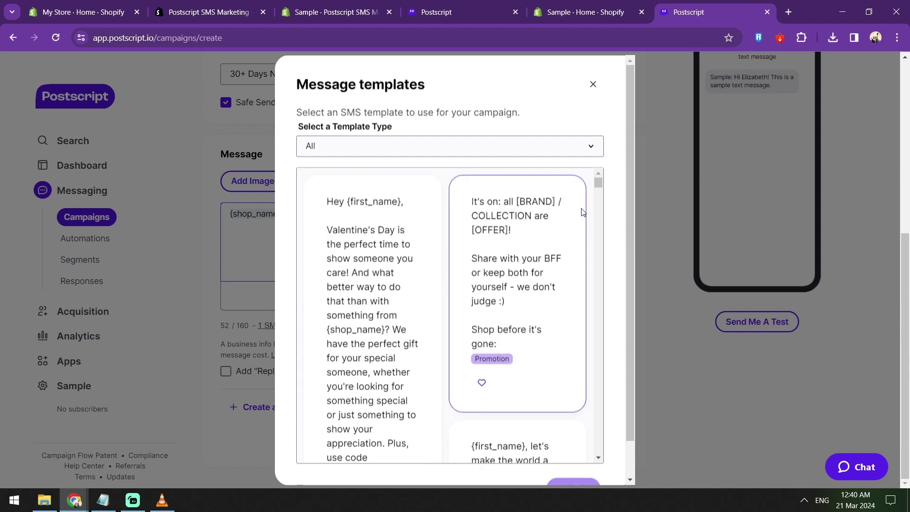
{"action": "left_click", "coordinate": [343, 153]}
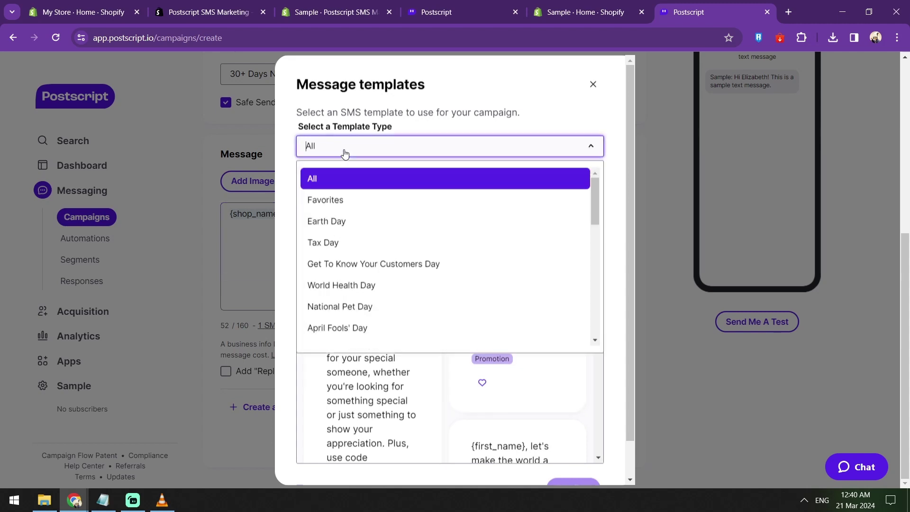
{"action": "scroll", "coordinate": [378, 202], "scroll_direction": "down", "scroll_amount": 1}
{"action": "scroll", "coordinate": [378, 201], "scroll_direction": "down", "scroll_amount": 5}
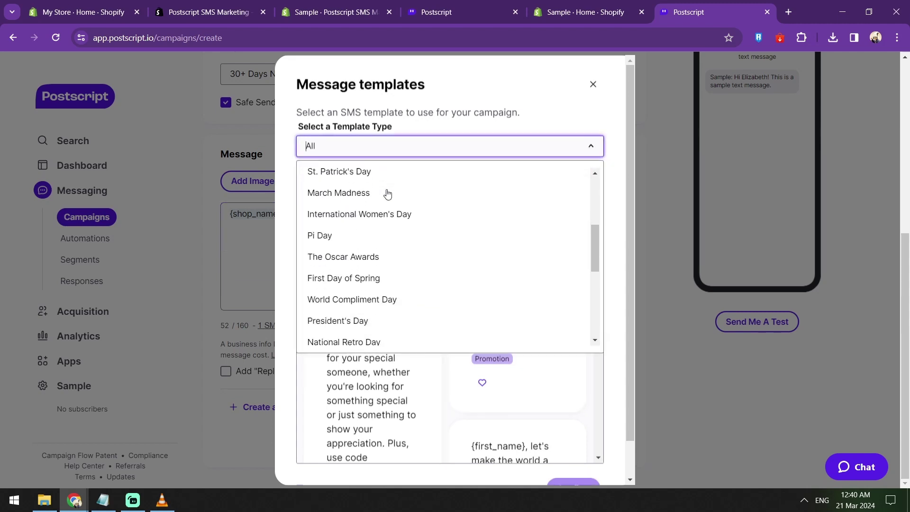
{"action": "scroll", "coordinate": [388, 201], "scroll_direction": "down", "scroll_amount": 3}
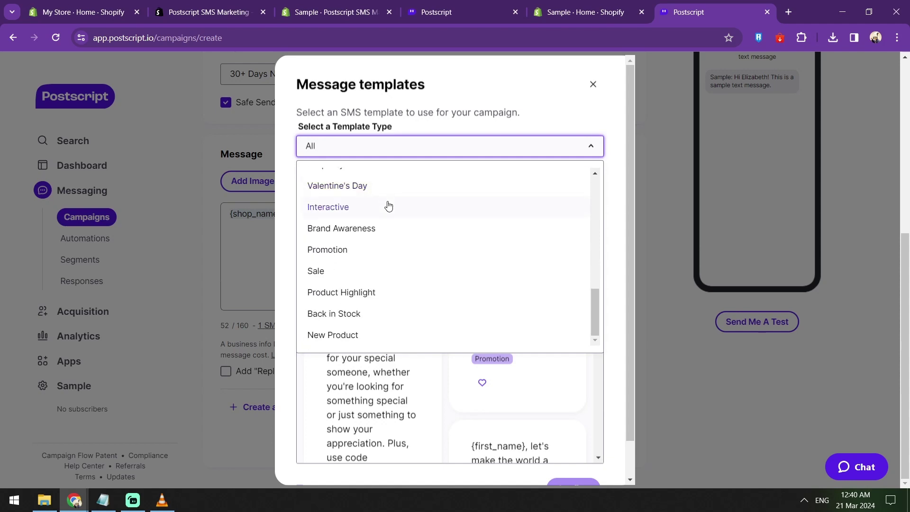
{"action": "left_click", "coordinate": [613, 371]}
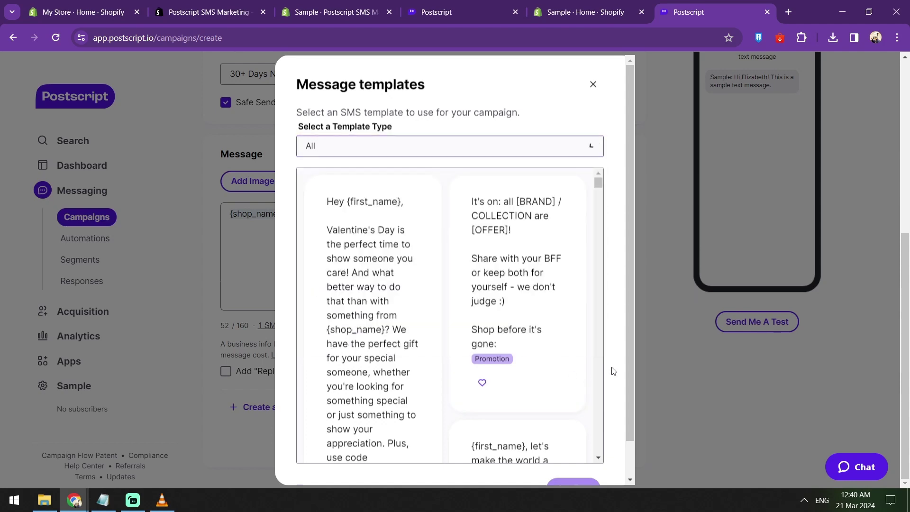
Step: Browse the message templates and pick the Brand Awareness card
{"action": "scroll", "coordinate": [612, 371], "scroll_direction": "down", "scroll_amount": 1}
{"action": "scroll", "coordinate": [600, 351], "scroll_direction": "down", "scroll_amount": 5}
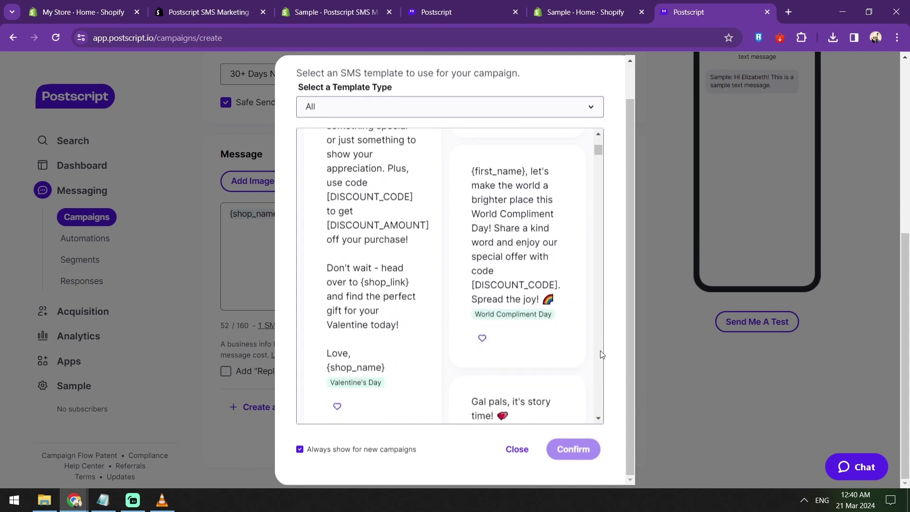
{"action": "scroll", "coordinate": [600, 350], "scroll_direction": "down", "scroll_amount": 9}
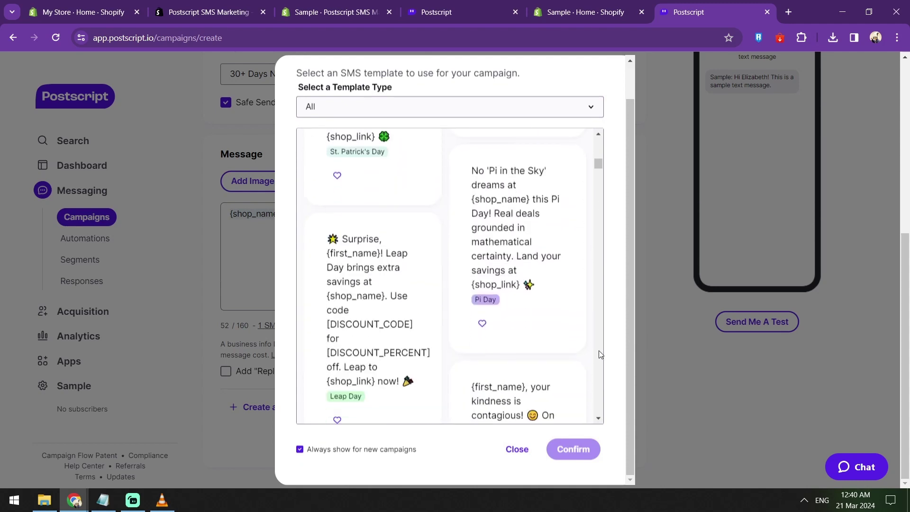
{"action": "scroll", "coordinate": [600, 355], "scroll_direction": "down", "scroll_amount": 4}
{"action": "scroll", "coordinate": [600, 351], "scroll_direction": "down", "scroll_amount": 2}
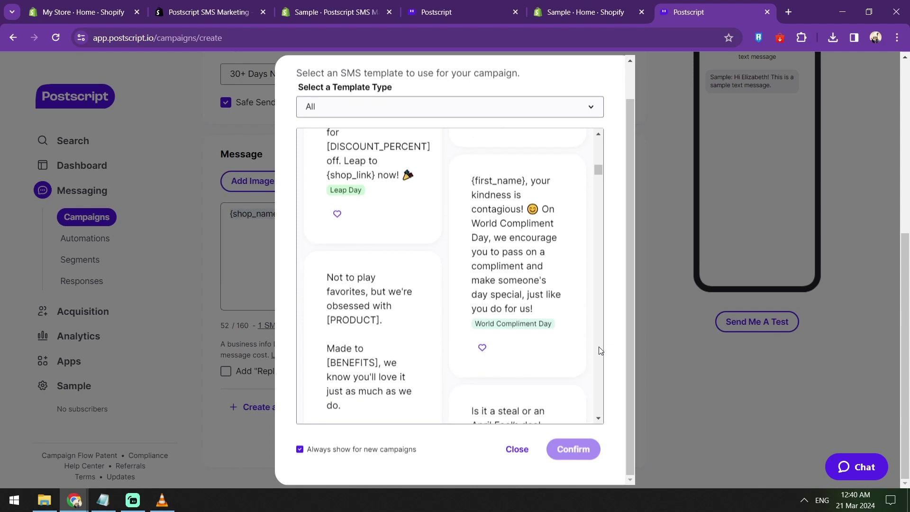
{"action": "scroll", "coordinate": [600, 351], "scroll_direction": "up", "scroll_amount": 5}
{"action": "scroll", "coordinate": [600, 351], "scroll_direction": "up", "scroll_amount": 7}
{"action": "scroll", "coordinate": [599, 346], "scroll_direction": "up", "scroll_amount": 5}
{"action": "scroll", "coordinate": [599, 350], "scroll_direction": "up", "scroll_amount": 1}
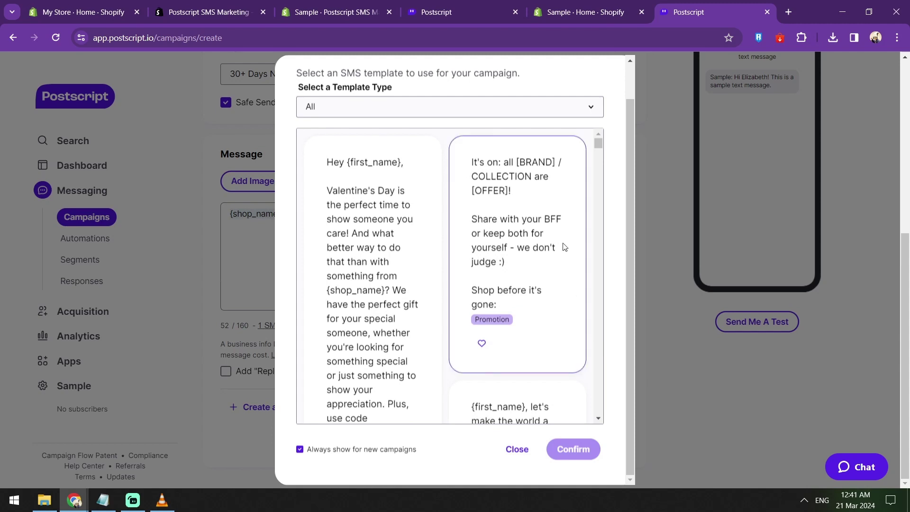
{"action": "scroll", "coordinate": [564, 246], "scroll_direction": "down", "scroll_amount": 3}
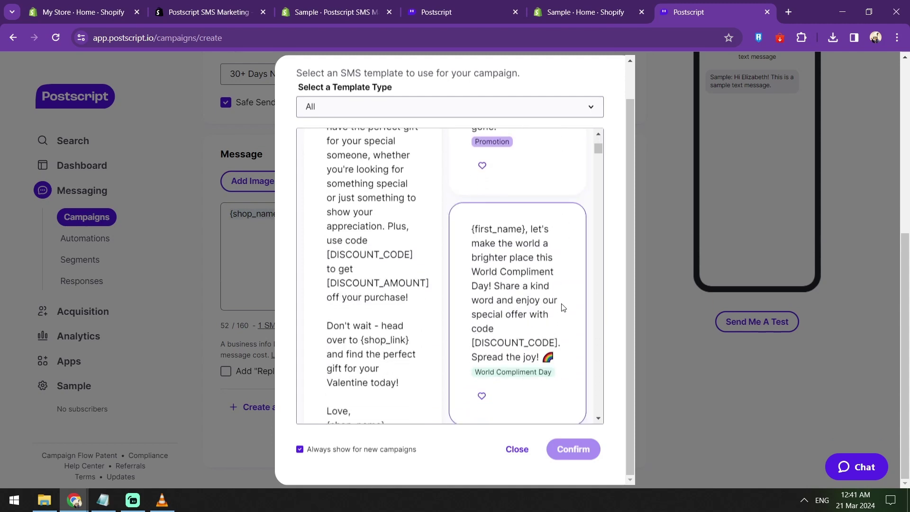
{"action": "scroll", "coordinate": [559, 283], "scroll_direction": "down", "scroll_amount": 3}
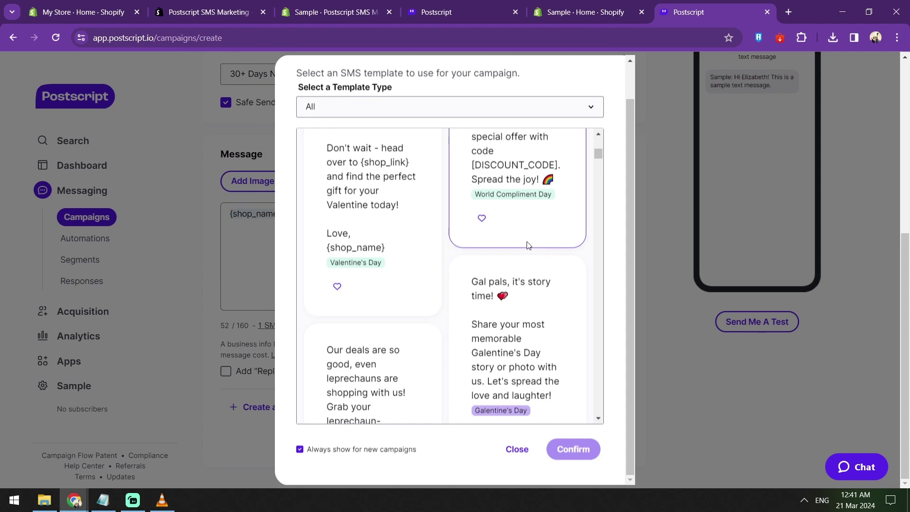
{"action": "scroll", "coordinate": [528, 245], "scroll_direction": "down", "scroll_amount": 2}
{"action": "scroll", "coordinate": [563, 247], "scroll_direction": "up", "scroll_amount": 4}
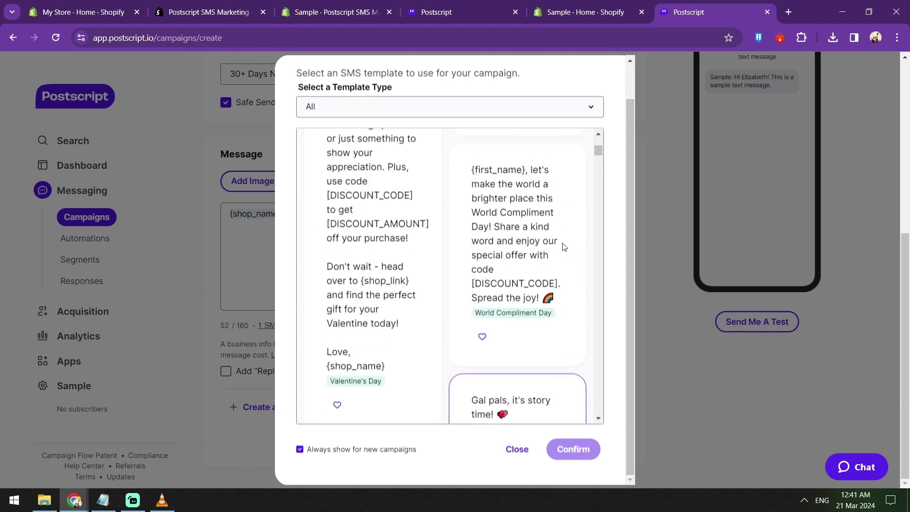
{"action": "scroll", "coordinate": [564, 246], "scroll_direction": "up", "scroll_amount": 4}
{"action": "scroll", "coordinate": [565, 249], "scroll_direction": "down", "scroll_amount": 3}
{"action": "scroll", "coordinate": [565, 252], "scroll_direction": "down", "scroll_amount": 10}
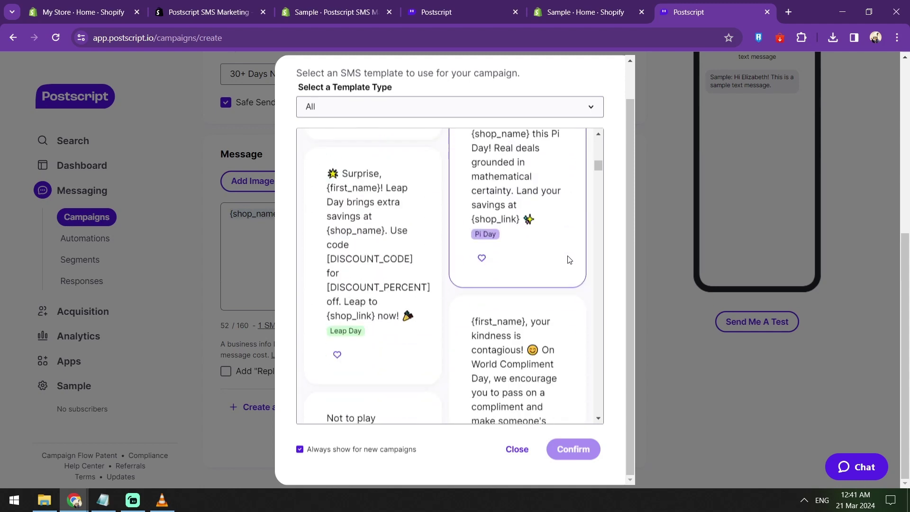
{"action": "scroll", "coordinate": [569, 260], "scroll_direction": "down", "scroll_amount": 7}
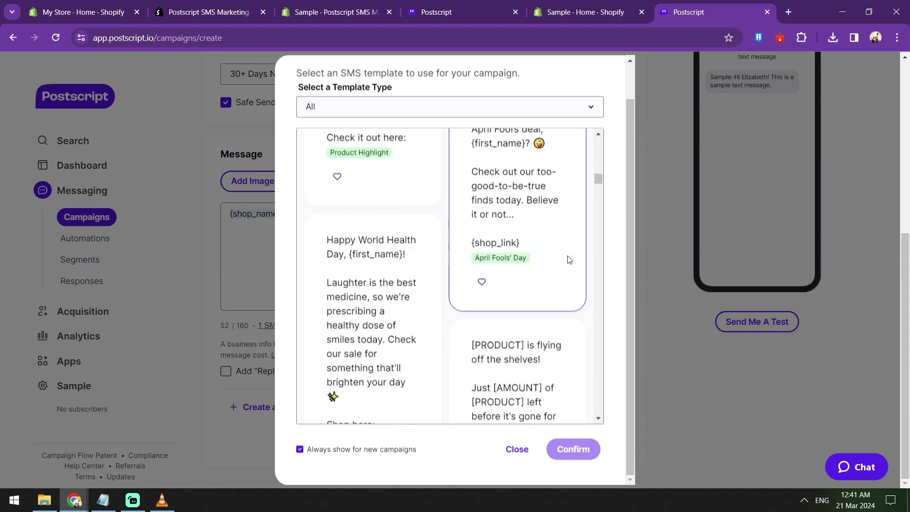
{"action": "scroll", "coordinate": [569, 260], "scroll_direction": "down", "scroll_amount": 8}
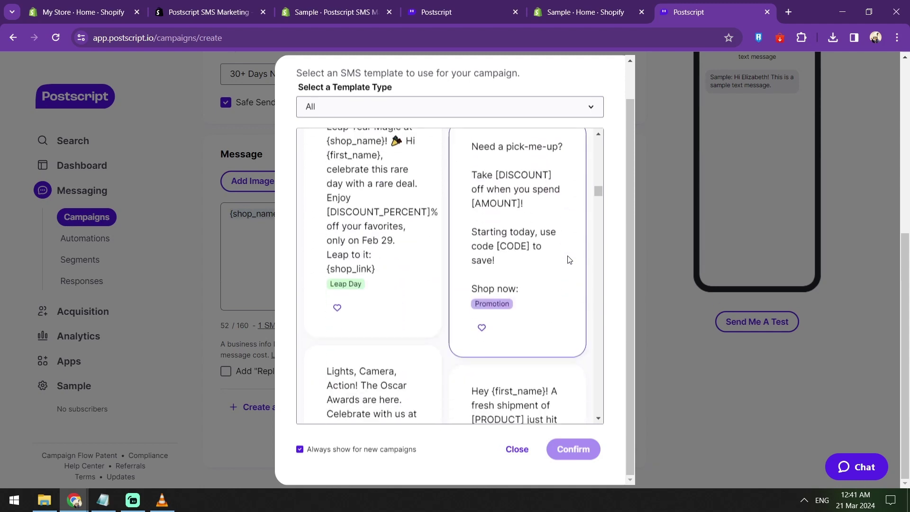
{"action": "scroll", "coordinate": [569, 260], "scroll_direction": "down", "scroll_amount": 5}
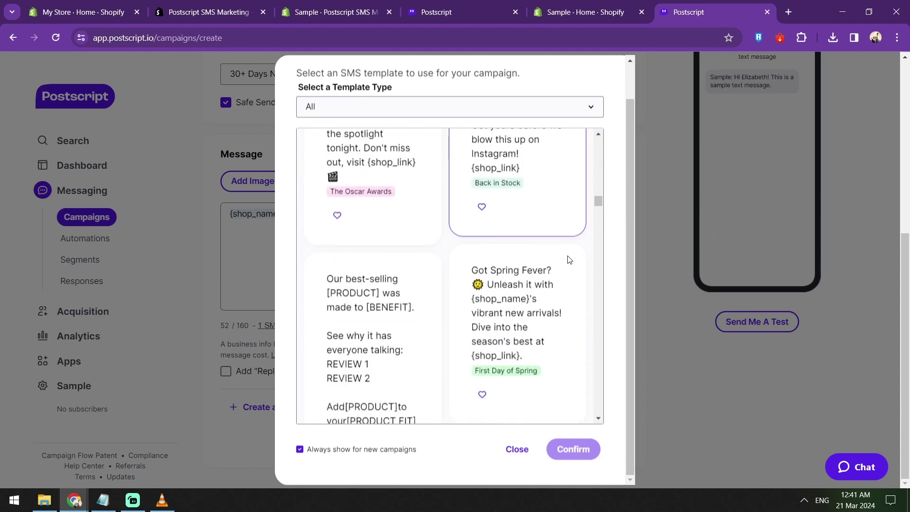
{"action": "scroll", "coordinate": [569, 260], "scroll_direction": "down", "scroll_amount": 3}
{"action": "scroll", "coordinate": [569, 260], "scroll_direction": "up", "scroll_amount": 3}
{"action": "scroll", "coordinate": [569, 259], "scroll_direction": "down", "scroll_amount": 5}
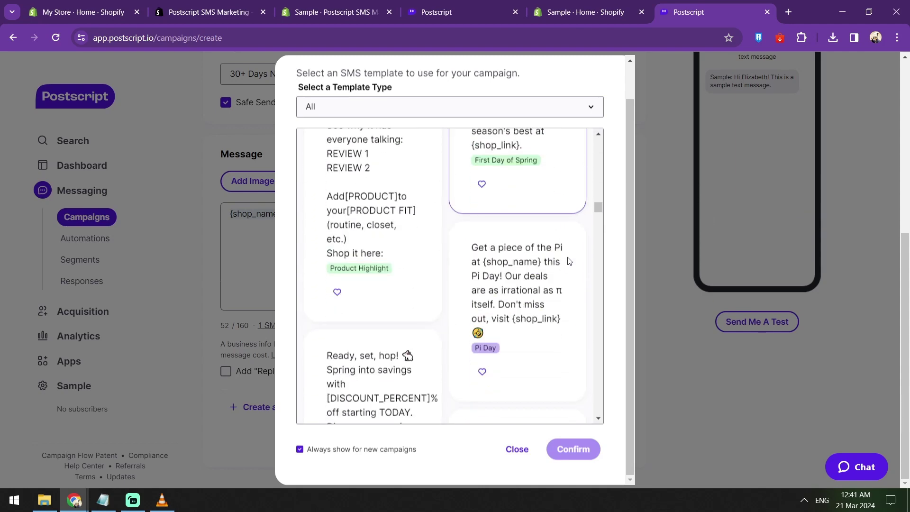
{"action": "scroll", "coordinate": [569, 259], "scroll_direction": "down", "scroll_amount": 5}
{"action": "left_click", "coordinate": [536, 267]}
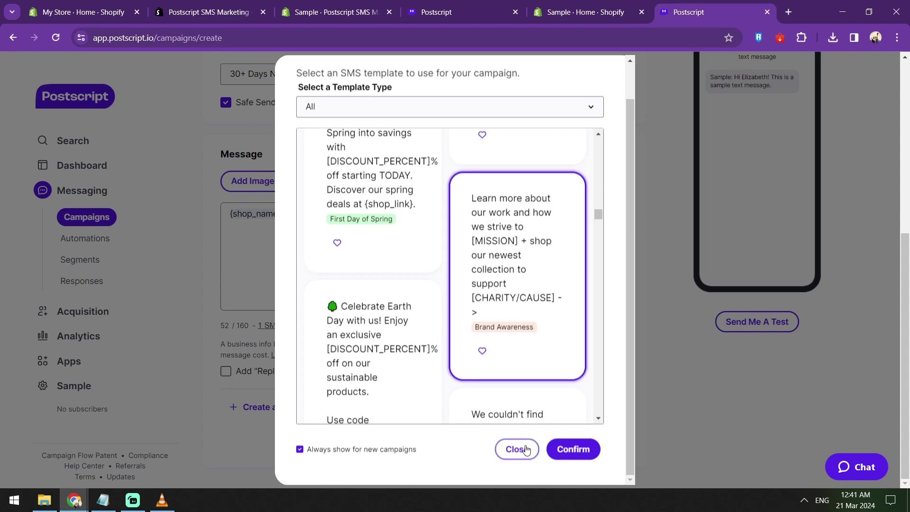
Step: Confirm the Brand Awareness template text for the campaign message
{"action": "left_click", "coordinate": [559, 449]}
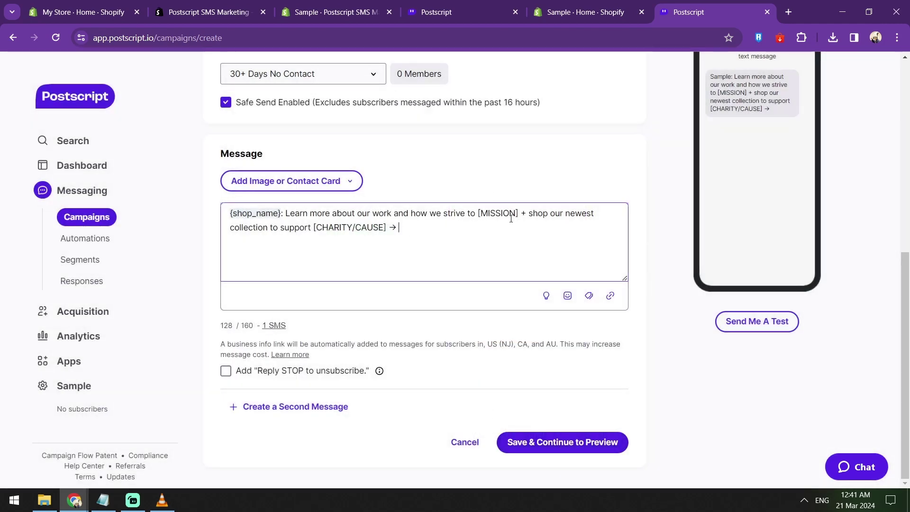
{"action": "scroll", "coordinate": [610, 190], "scroll_direction": "up", "scroll_amount": 5}
{"action": "scroll", "coordinate": [610, 190], "scroll_direction": "down", "scroll_amount": 4}
Step: Review the audience segment list and keep 30+ Days No Contact
{"action": "left_click", "coordinate": [362, 128]}
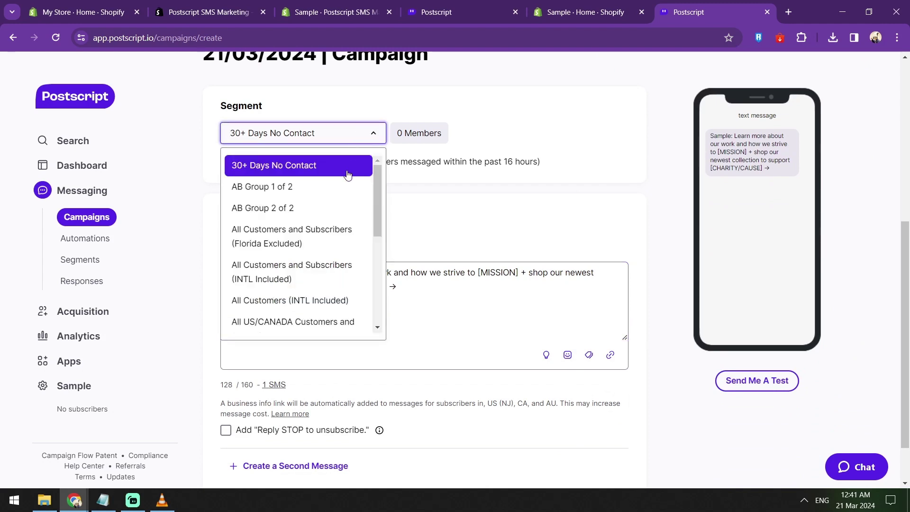
{"action": "scroll", "coordinate": [347, 190], "scroll_direction": "down", "scroll_amount": 3}
{"action": "scroll", "coordinate": [343, 206], "scroll_direction": "down", "scroll_amount": 2}
{"action": "scroll", "coordinate": [348, 266], "scroll_direction": "down", "scroll_amount": 1}
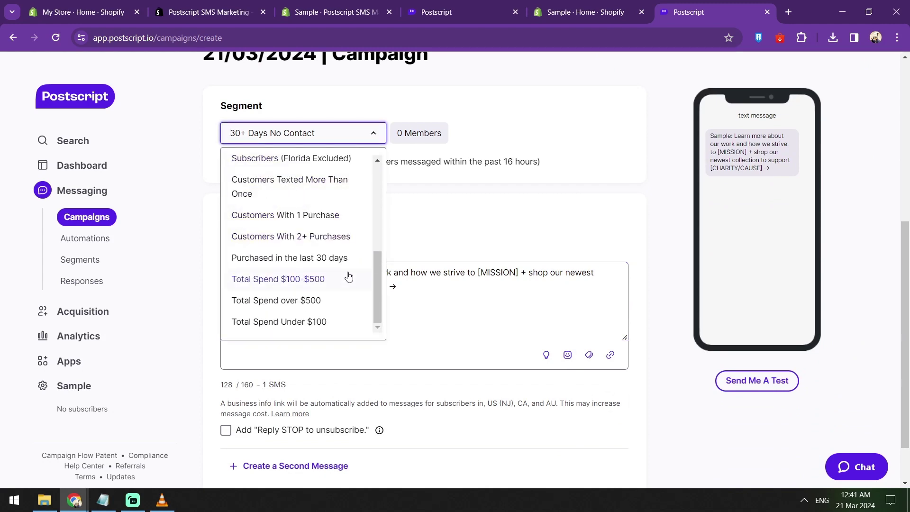
{"action": "left_click", "coordinate": [567, 160]}
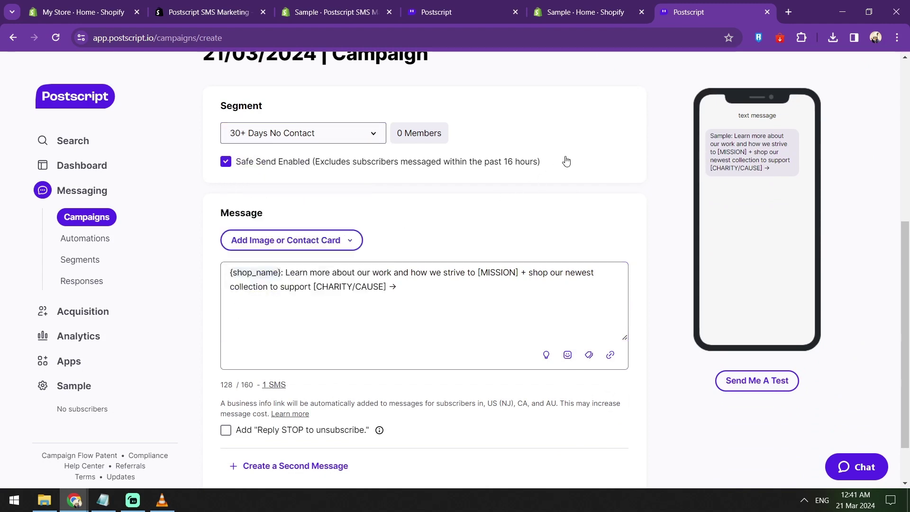
{"action": "left_click", "coordinate": [530, 169]}
{"action": "scroll", "coordinate": [395, 200], "scroll_direction": "down", "scroll_amount": 1}
Step: Upload the 112 image from the Pictures folder as the message's MMS media
{"action": "left_click", "coordinate": [323, 180]}
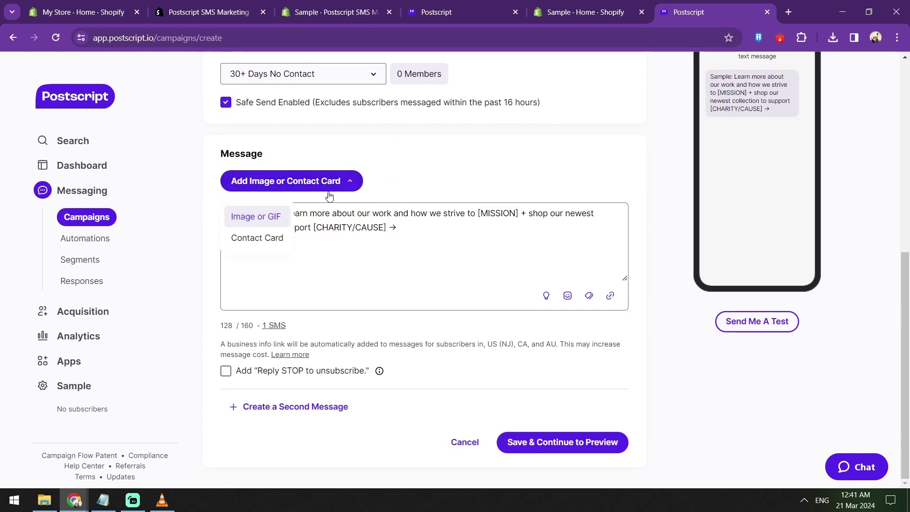
{"action": "left_click", "coordinate": [270, 217]}
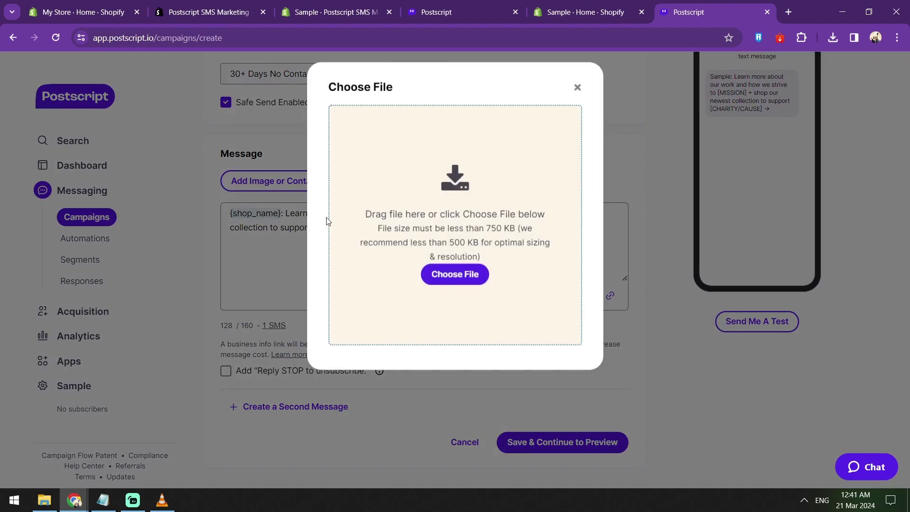
{"action": "left_click", "coordinate": [442, 280]}
{"action": "scroll", "coordinate": [465, 208], "scroll_direction": "down", "scroll_amount": 3}
{"action": "scroll", "coordinate": [527, 209], "scroll_direction": "up", "scroll_amount": 3}
{"action": "scroll", "coordinate": [564, 214], "scroll_direction": "down", "scroll_amount": 3}
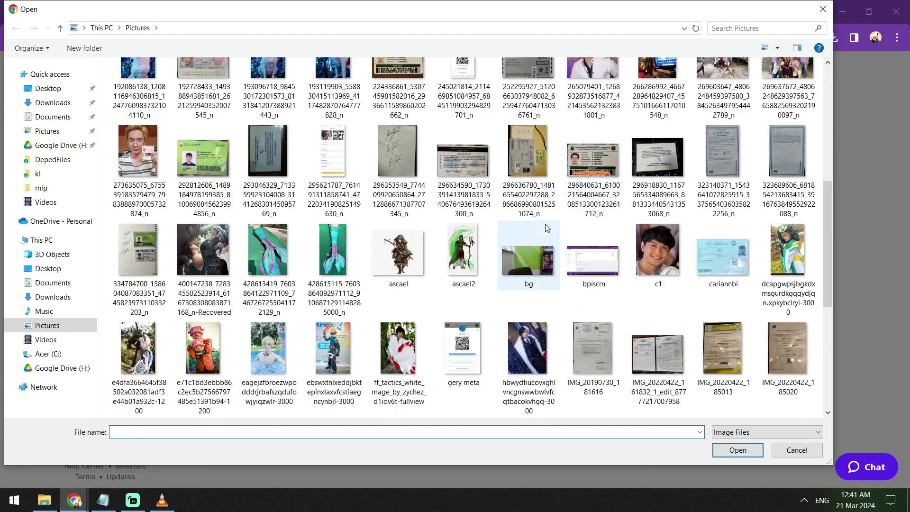
{"action": "scroll", "coordinate": [569, 223], "scroll_direction": "up", "scroll_amount": 1}
{"action": "scroll", "coordinate": [545, 237], "scroll_direction": "down", "scroll_amount": 4}
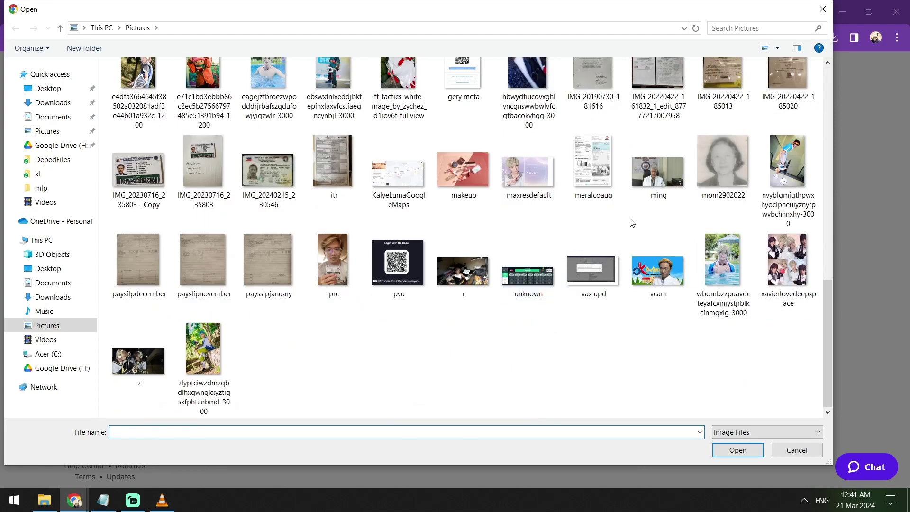
{"action": "scroll", "coordinate": [630, 221], "scroll_direction": "up", "scroll_amount": 10}
{"action": "scroll", "coordinate": [641, 211], "scroll_direction": "up", "scroll_amount": 2}
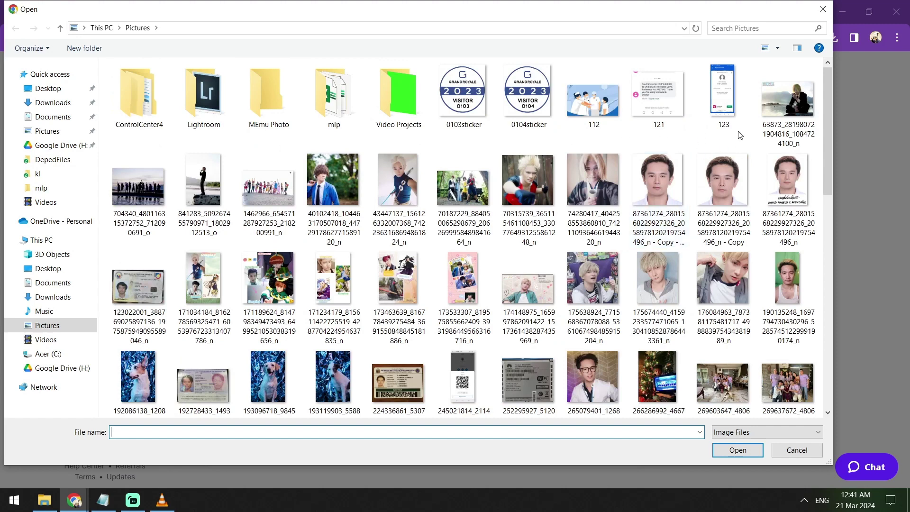
{"action": "double_click", "coordinate": [602, 113]}
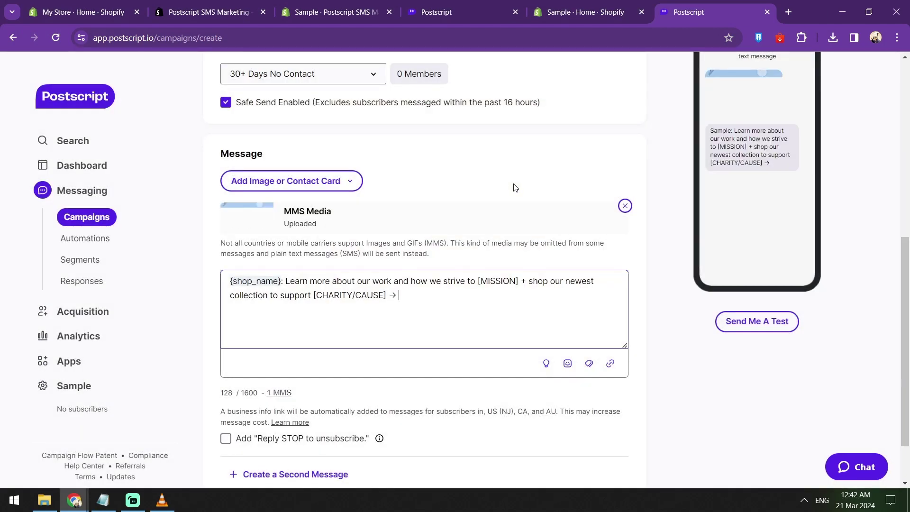
{"action": "scroll", "coordinate": [616, 199], "scroll_direction": "up", "scroll_amount": 3}
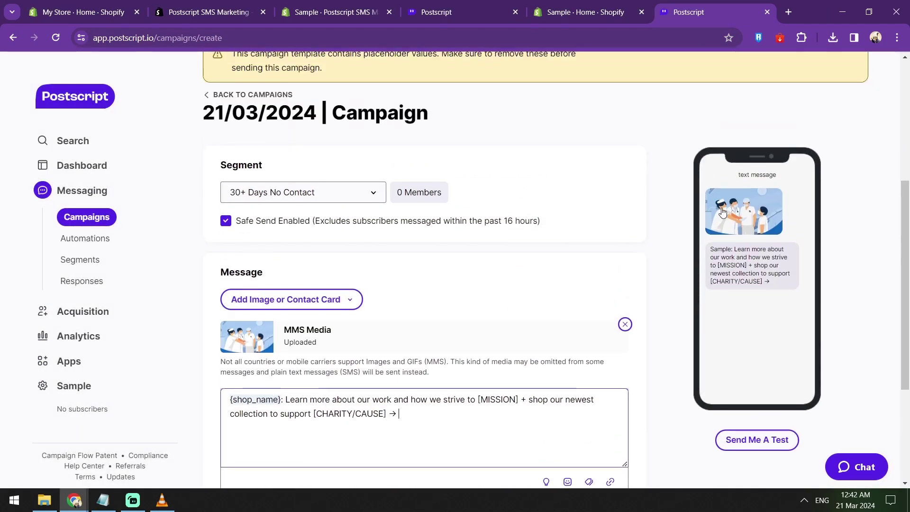
{"action": "scroll", "coordinate": [549, 244], "scroll_direction": "down", "scroll_amount": 4}
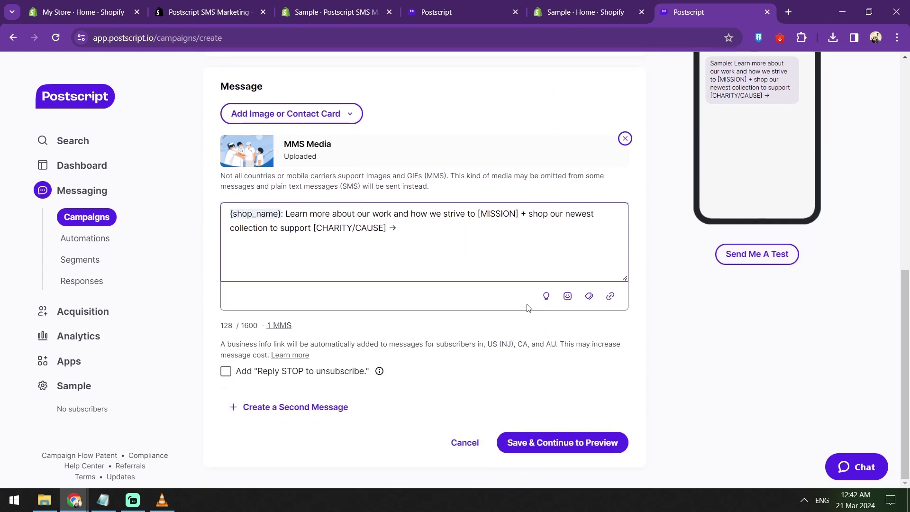
Step: Add three heart-eyes emojis after the arrow in the message
{"action": "left_click", "coordinate": [575, 301]}
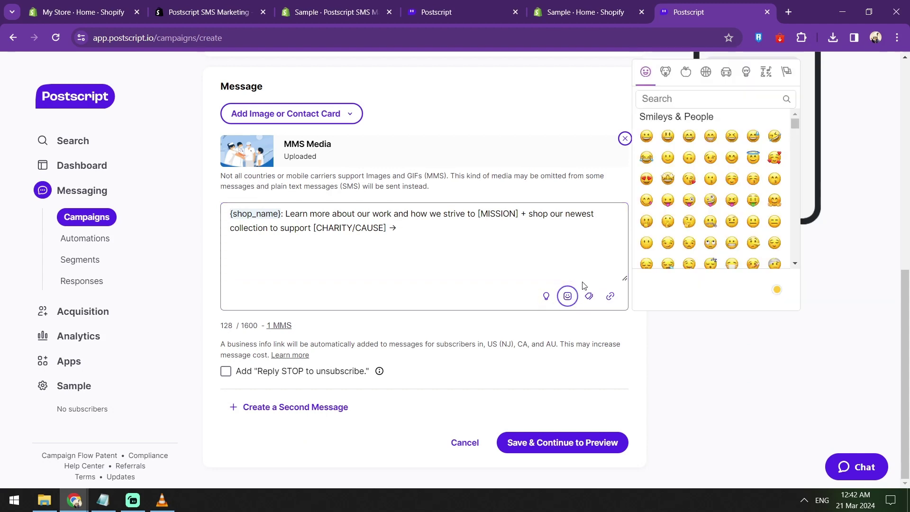
{"action": "left_click", "coordinate": [646, 179]}
{"action": "left_click", "coordinate": [646, 179]}
{"action": "left_click", "coordinate": [647, 179]}
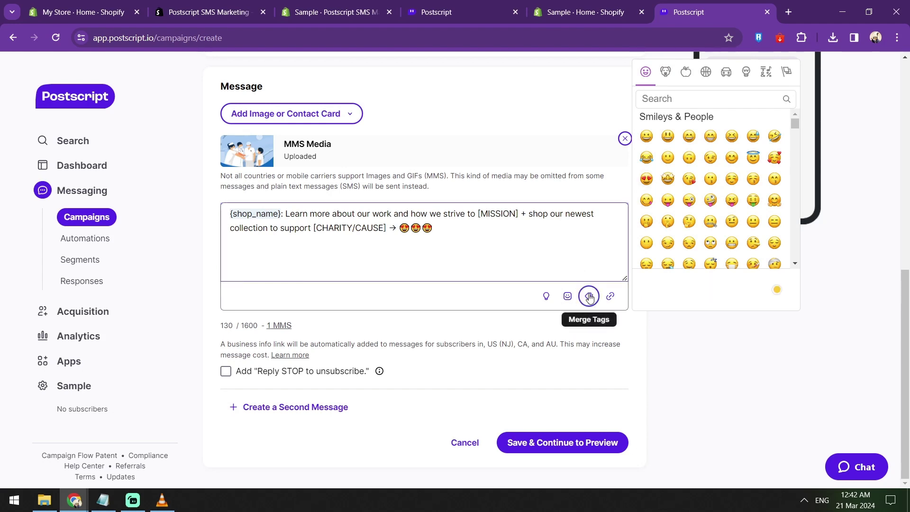
{"action": "left_click", "coordinate": [520, 246]}
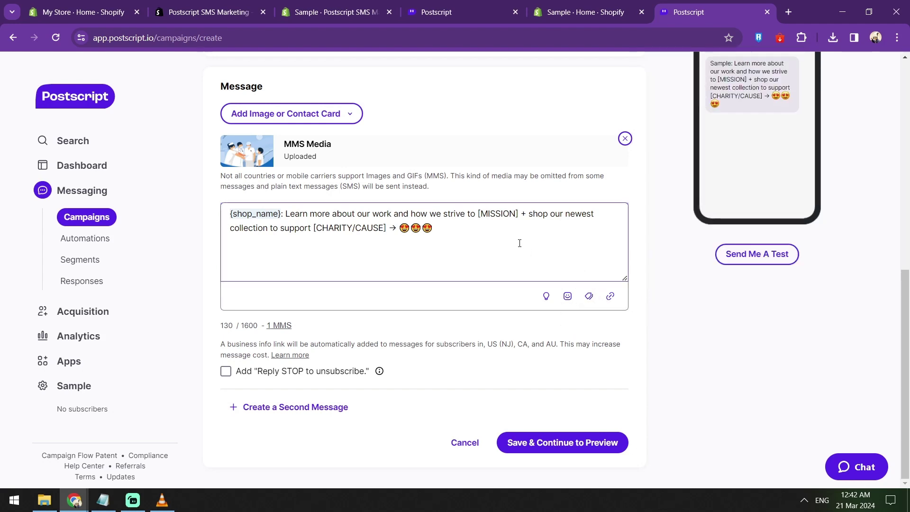
{"action": "left_click", "coordinate": [609, 298]}
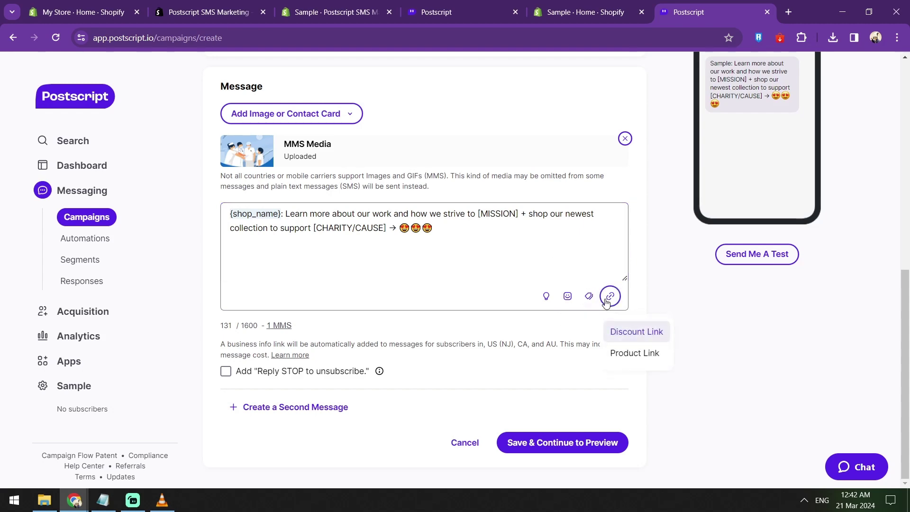
{"action": "left_click", "coordinate": [631, 332]}
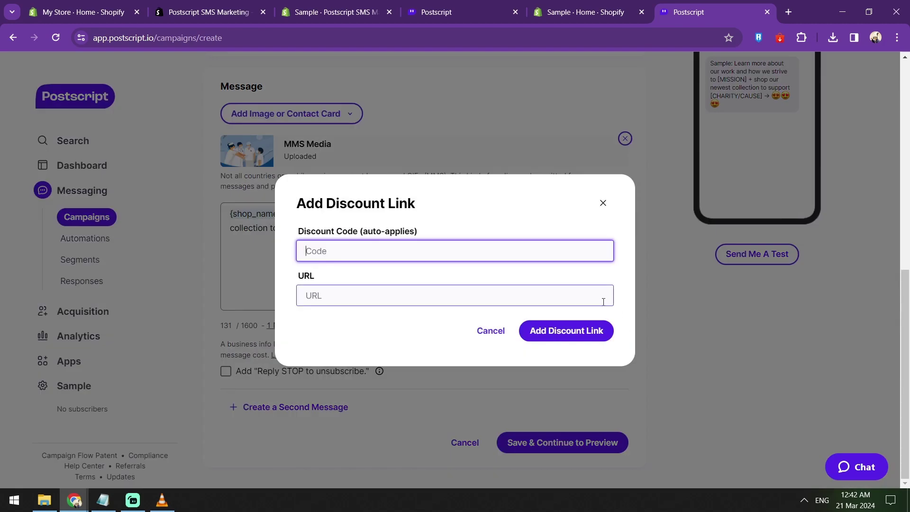
{"action": "type", "text": "WINWIN"}
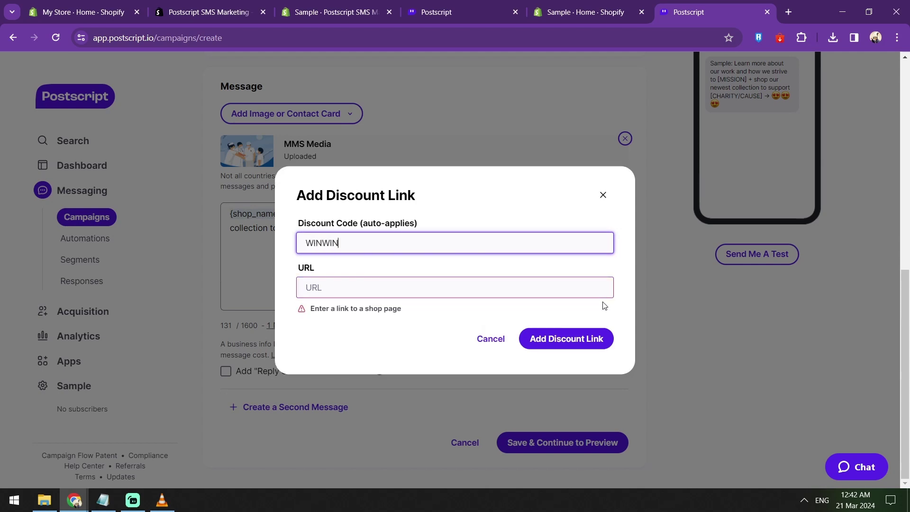
{"action": "type", "text": "DISCOUNT"}
{"action": "key", "text": "Tab"}
{"action": "type", "text": "we"}
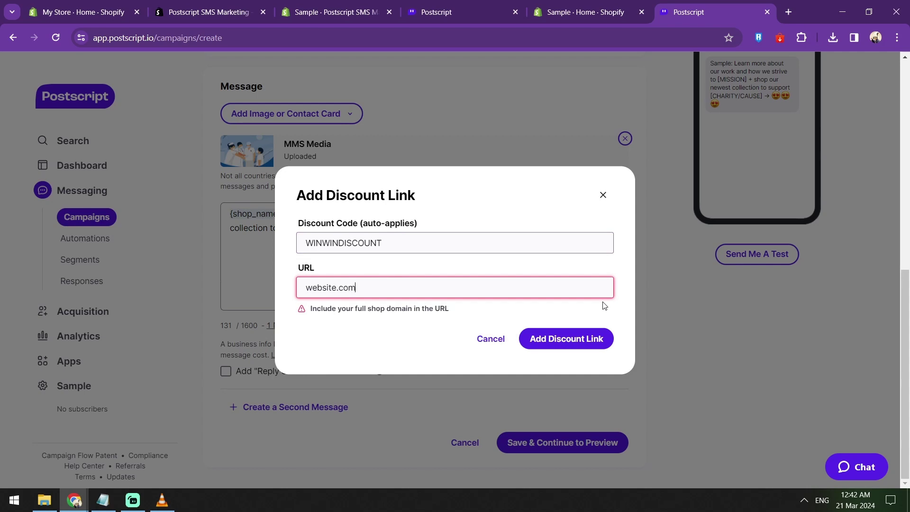
{"action": "left_click", "coordinate": [562, 340]}
{"action": "left_click", "coordinate": [501, 295]}
{"action": "left_click", "coordinate": [591, 334]}
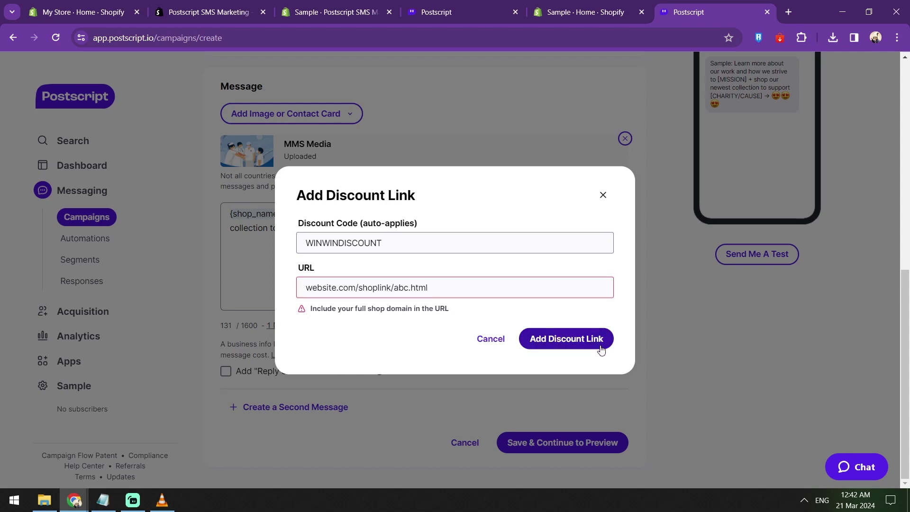
{"action": "left_click", "coordinate": [306, 289]}
{"action": "type", "text": "www."}
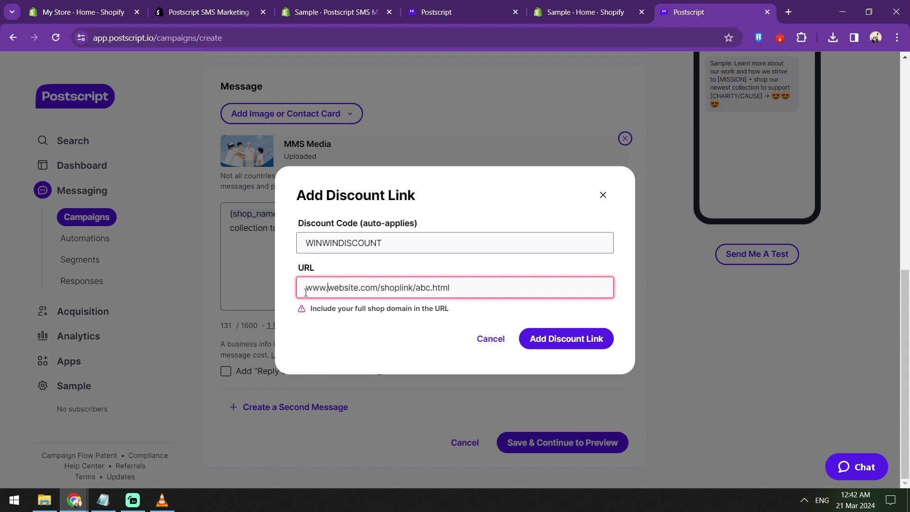
{"action": "left_click", "coordinate": [306, 292]}
{"action": "type", "text": "https:"}
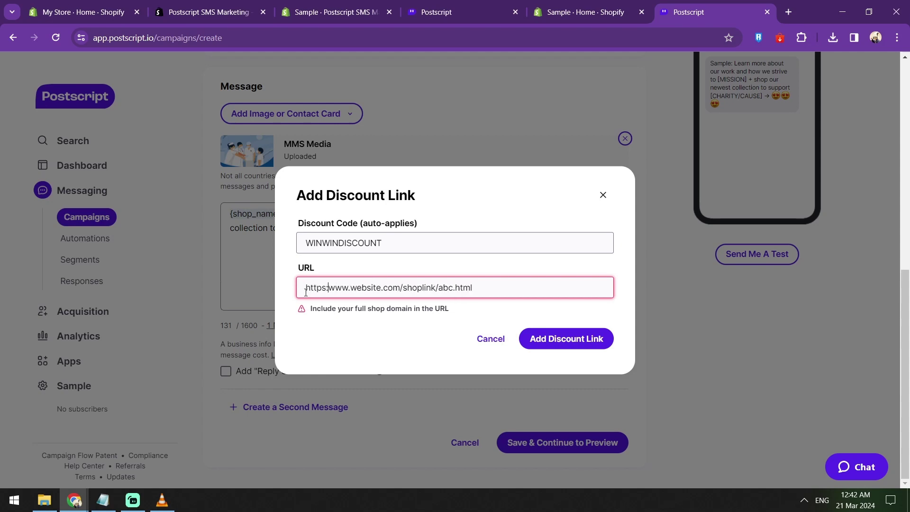
{"action": "type", "text": "//"}
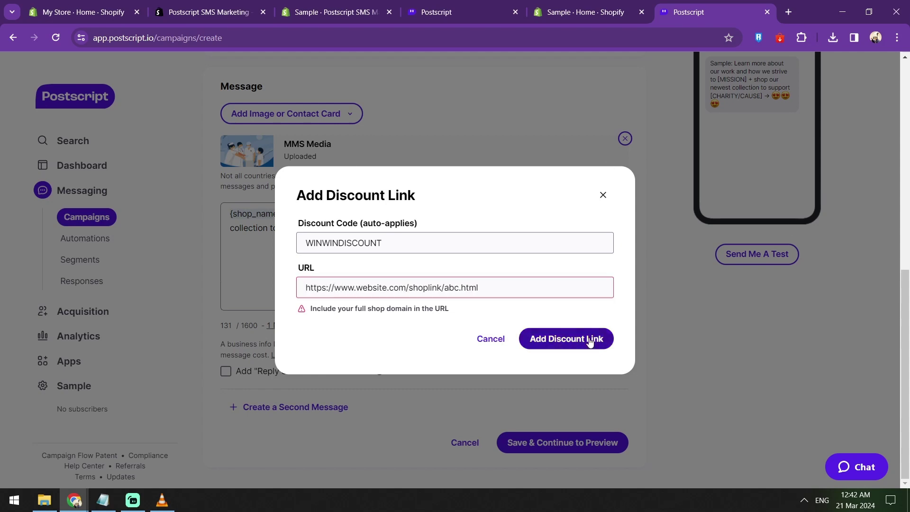
Step: Close the discount link dialog and append the unsubscribe instruction to the message
{"action": "left_click", "coordinate": [603, 194]}
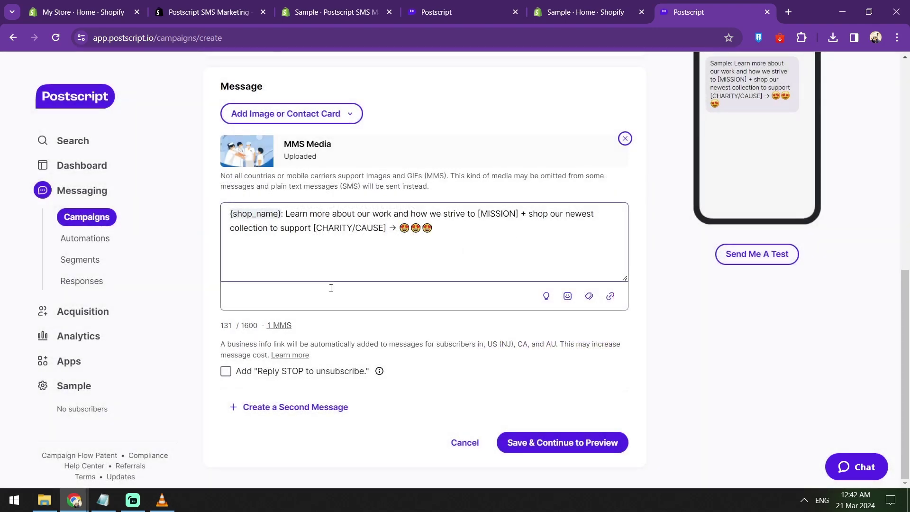
{"action": "left_click", "coordinate": [226, 373]}
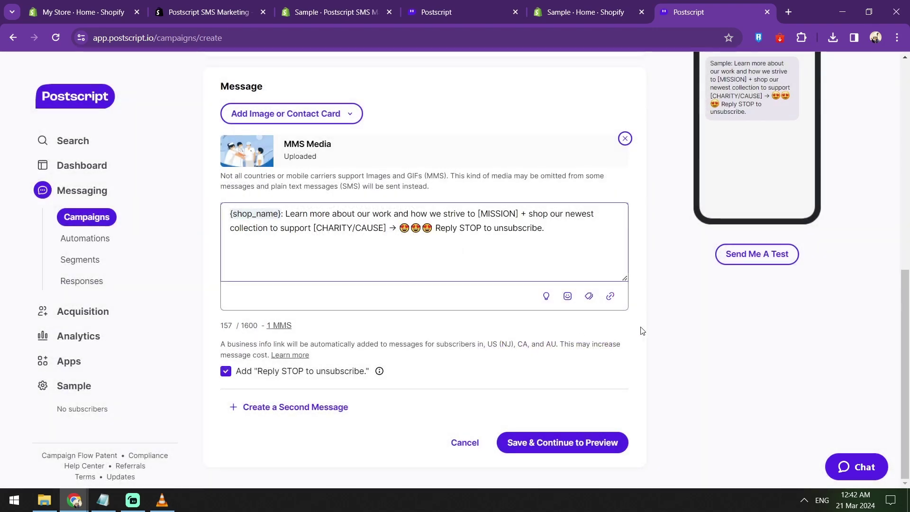
{"action": "scroll", "coordinate": [709, 276], "scroll_direction": "up", "scroll_amount": 4}
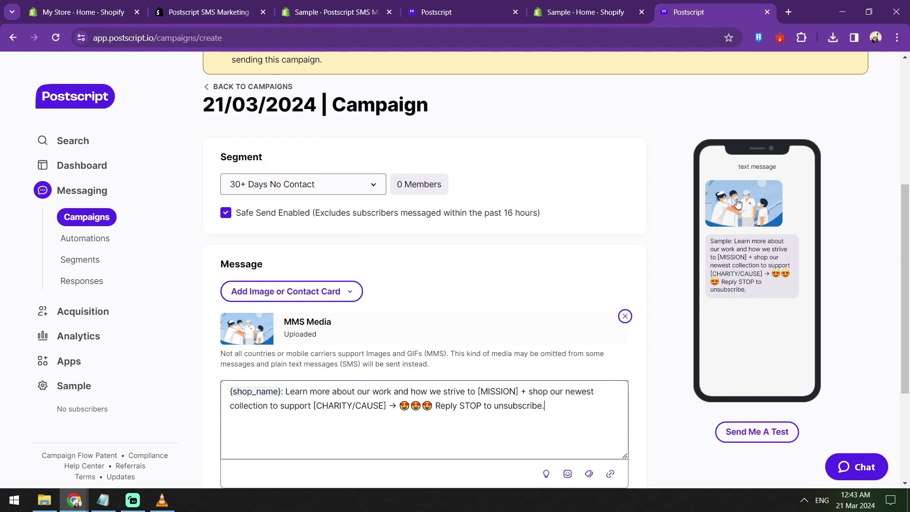
{"action": "scroll", "coordinate": [740, 216], "scroll_direction": "down", "scroll_amount": 2}
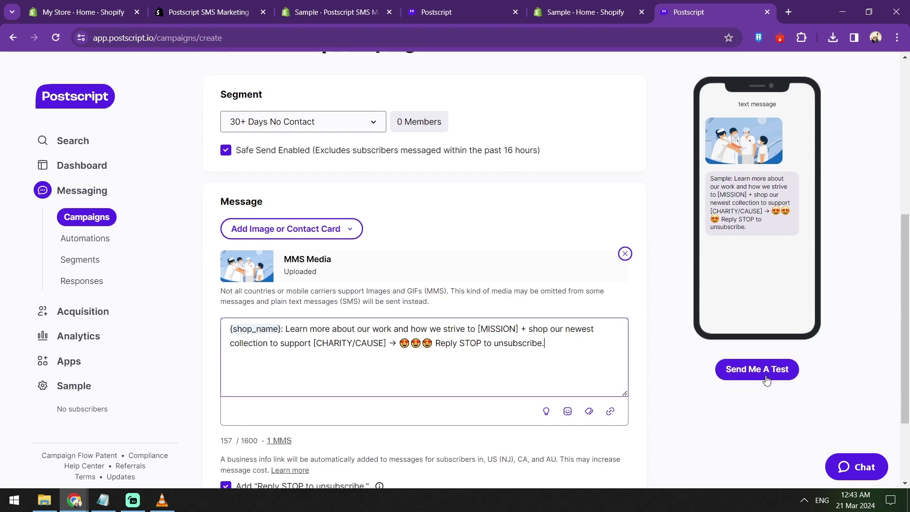
{"action": "scroll", "coordinate": [767, 380], "scroll_direction": "down", "scroll_amount": 2}
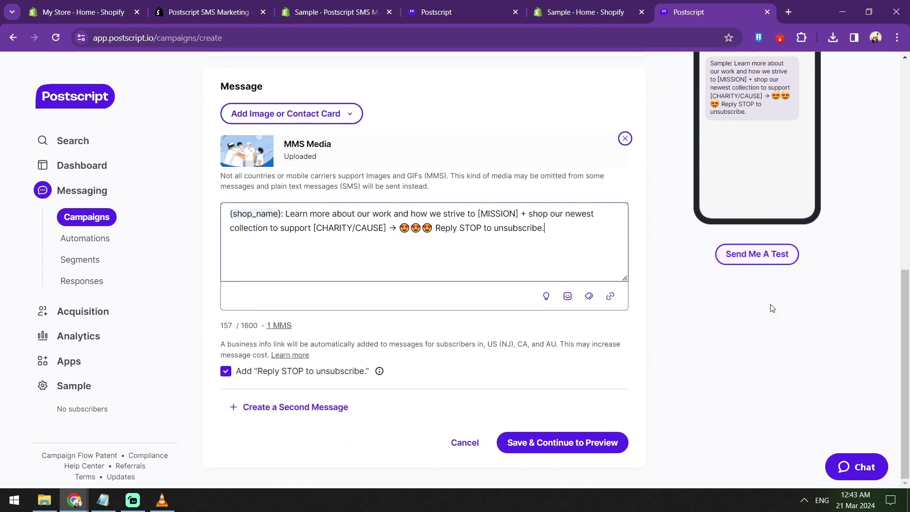
Step: Continue to preview without links, then rename the campaign TEST
{"action": "left_click", "coordinate": [586, 445]}
{"action": "left_click", "coordinate": [557, 337]}
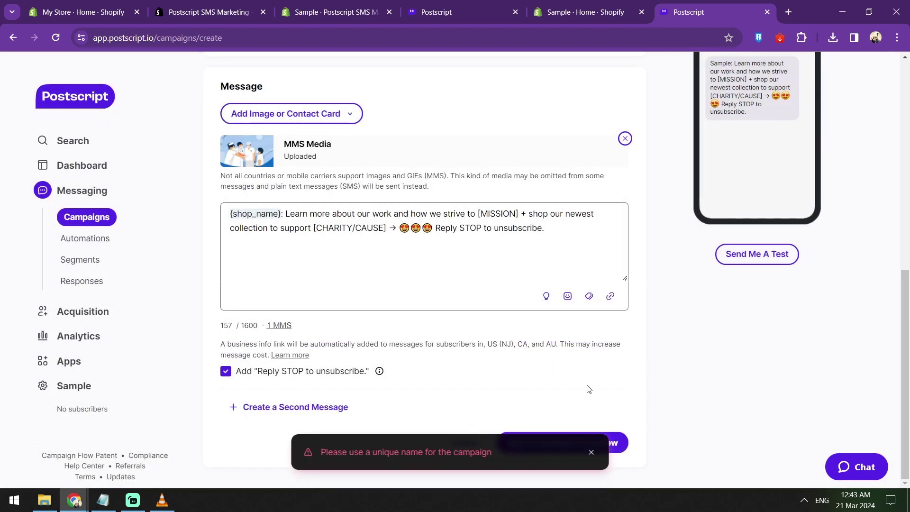
{"action": "scroll", "coordinate": [332, 166], "scroll_direction": "up", "scroll_amount": 6}
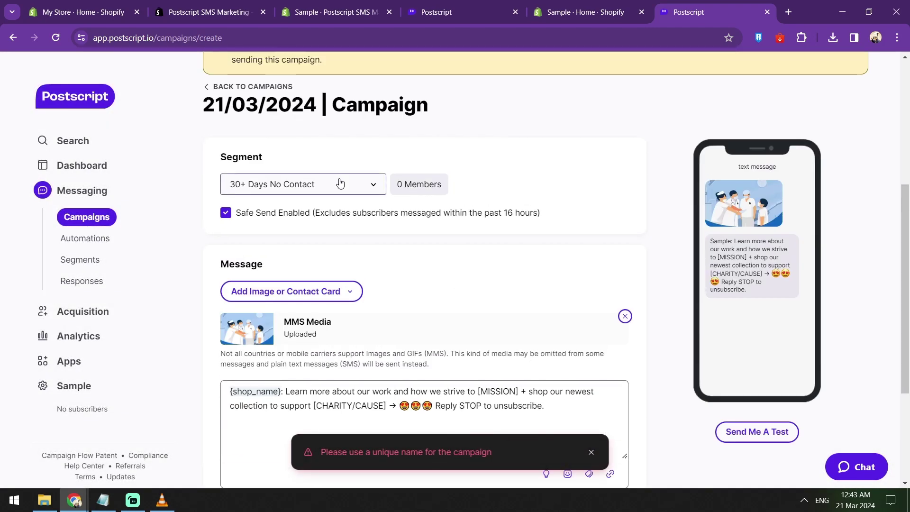
{"action": "left_click", "coordinate": [406, 223]}
{"action": "type", "text": "TEST"}
{"action": "scroll", "coordinate": [252, 210], "scroll_direction": "down", "scroll_amount": 6}
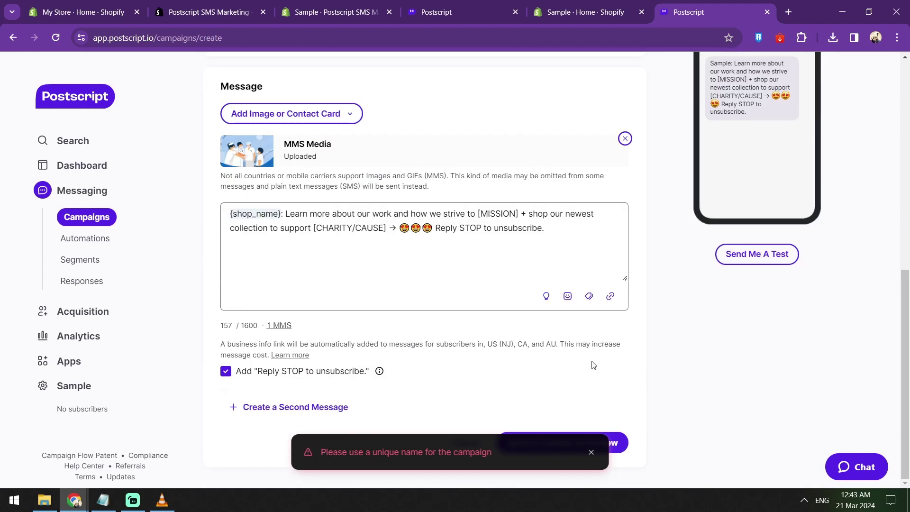
Step: Save the TEST campaign and scroll through its preview's campaign details
{"action": "left_click", "coordinate": [625, 451]}
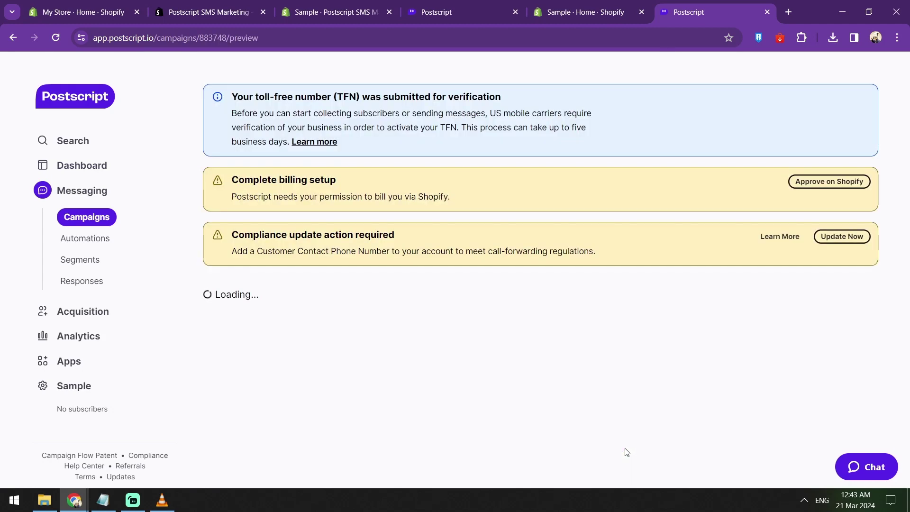
{"action": "scroll", "coordinate": [490, 289], "scroll_direction": "down", "scroll_amount": 3}
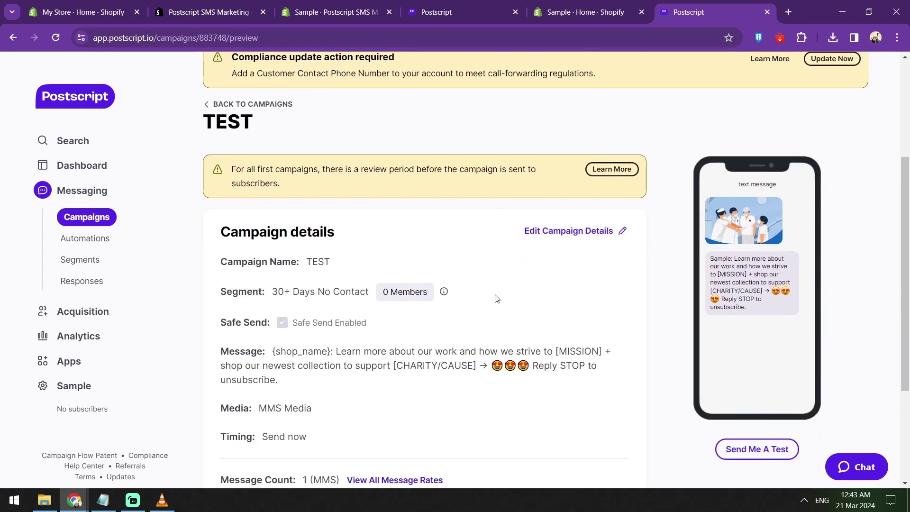
{"action": "scroll", "coordinate": [484, 285], "scroll_direction": "down", "scroll_amount": 4}
{"action": "scroll", "coordinate": [480, 278], "scroll_direction": "down", "scroll_amount": 1}
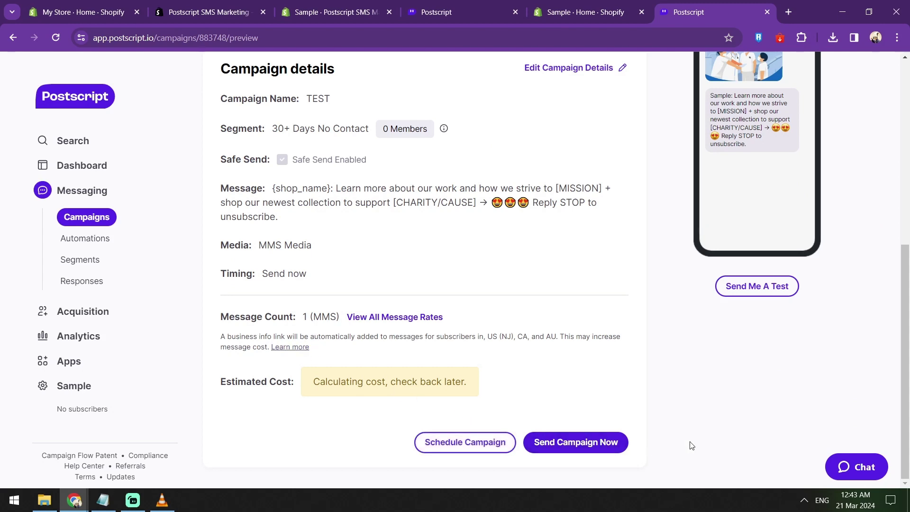
{"action": "scroll", "coordinate": [569, 436], "scroll_direction": "up", "scroll_amount": 3}
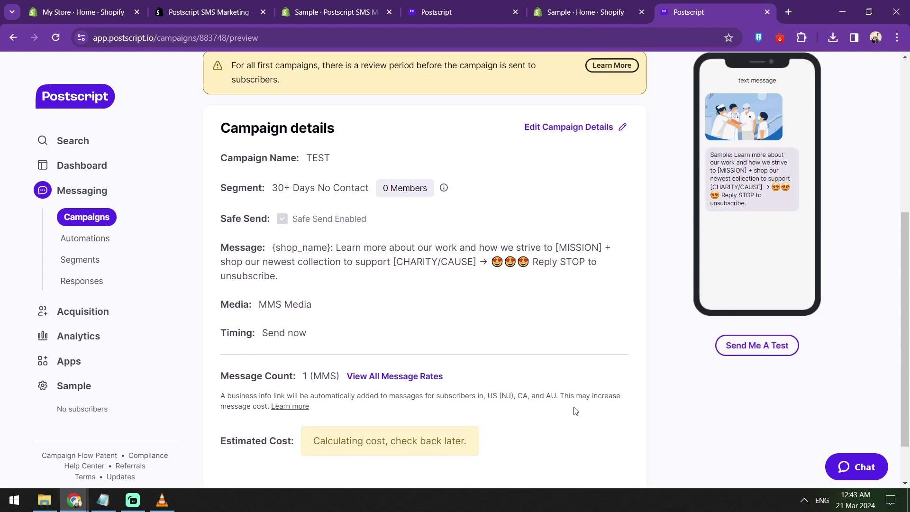
Step: Open the Postscript Dashboard and check the All Revenue Streams list without changing it
{"action": "left_click", "coordinate": [66, 166]}
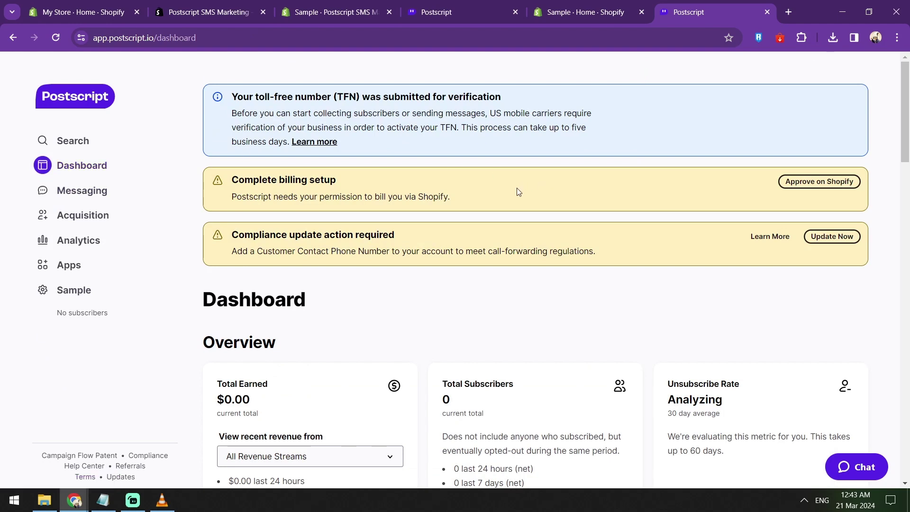
{"action": "scroll", "coordinate": [518, 191], "scroll_direction": "down", "scroll_amount": 4}
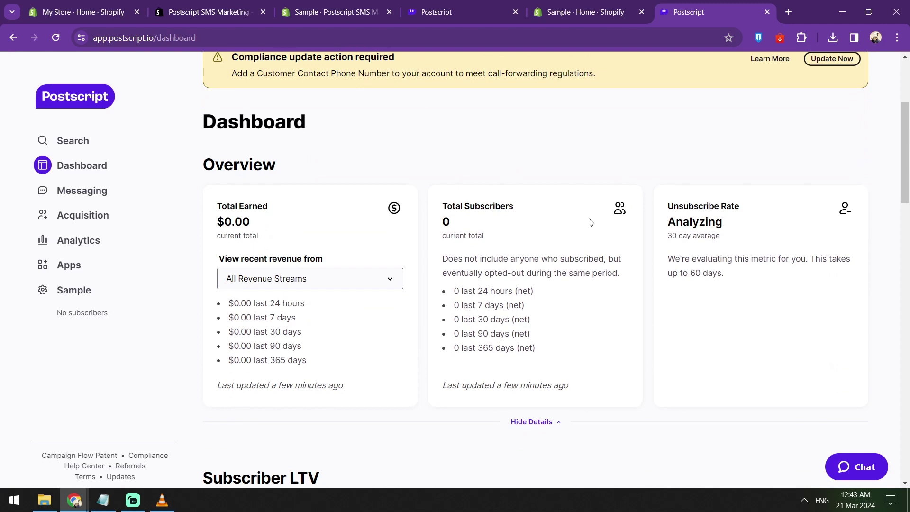
{"action": "left_click", "coordinate": [357, 281]}
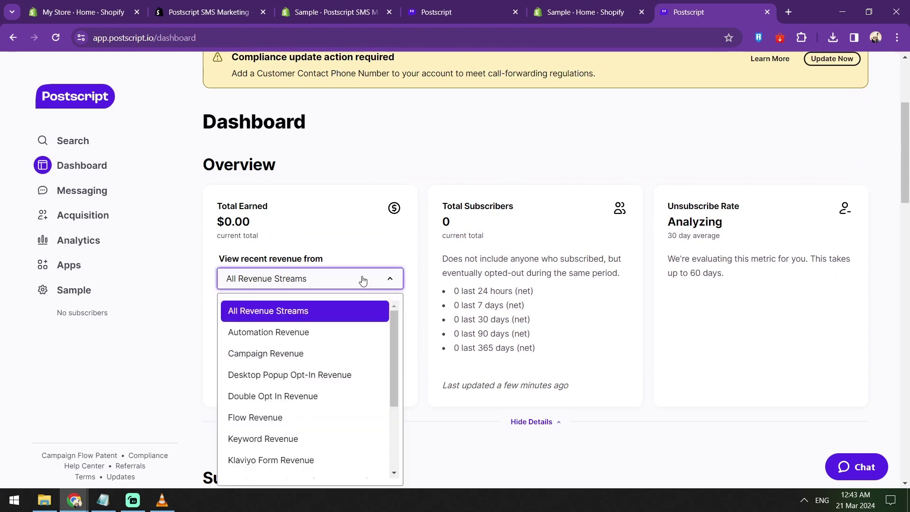
{"action": "scroll", "coordinate": [357, 281], "scroll_direction": "down", "scroll_amount": 1}
{"action": "scroll", "coordinate": [344, 292], "scroll_direction": "down", "scroll_amount": 3}
{"action": "left_click", "coordinate": [564, 290]}
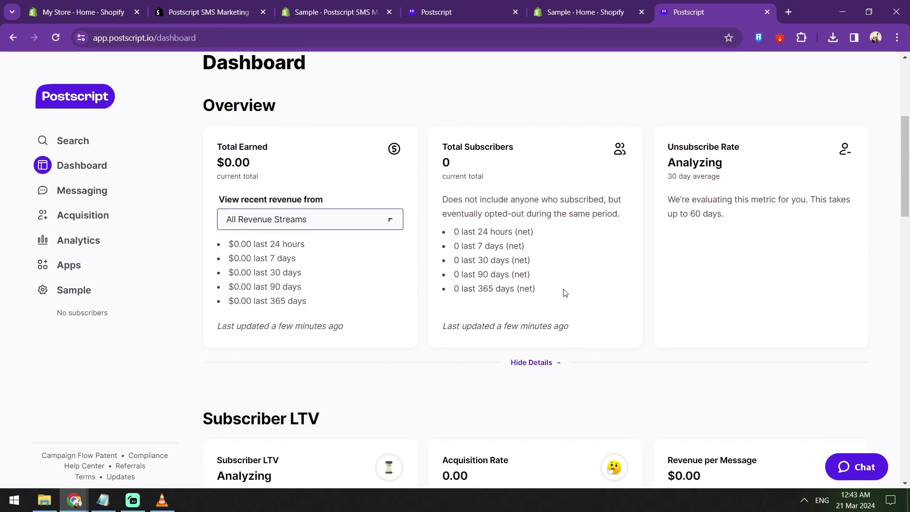
Step: Review upcoming campaigns and the five top-performing automations, all with 0 sent and $0.00 earned
{"action": "scroll", "coordinate": [607, 284], "scroll_direction": "down", "scroll_amount": 1}
{"action": "scroll", "coordinate": [679, 212], "scroll_direction": "down", "scroll_amount": 4}
{"action": "scroll", "coordinate": [681, 210], "scroll_direction": "down", "scroll_amount": 2}
{"action": "scroll", "coordinate": [665, 207], "scroll_direction": "down", "scroll_amount": 1}
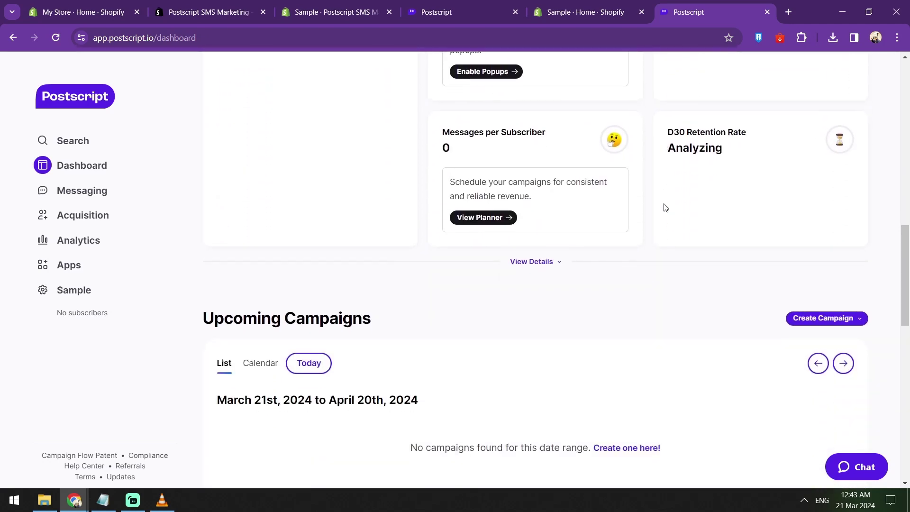
{"action": "scroll", "coordinate": [665, 208], "scroll_direction": "down", "scroll_amount": 1}
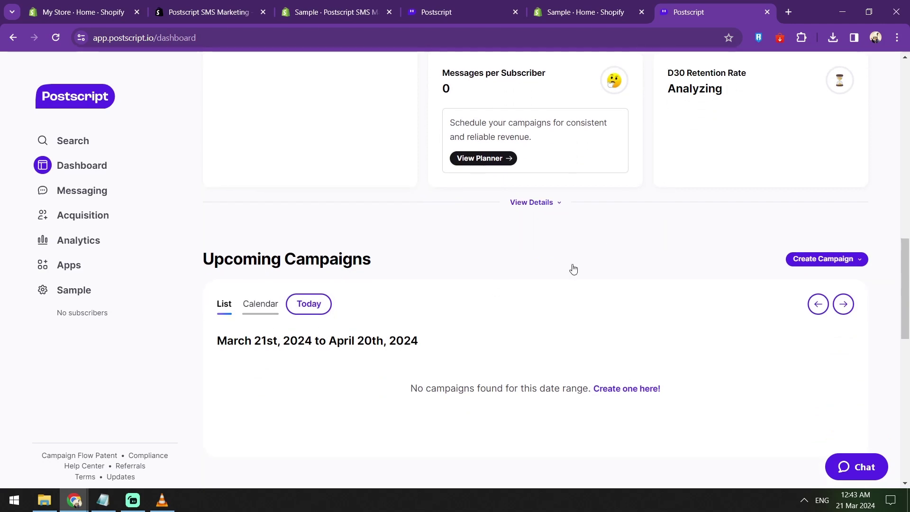
{"action": "scroll", "coordinate": [691, 242], "scroll_direction": "down", "scroll_amount": 4}
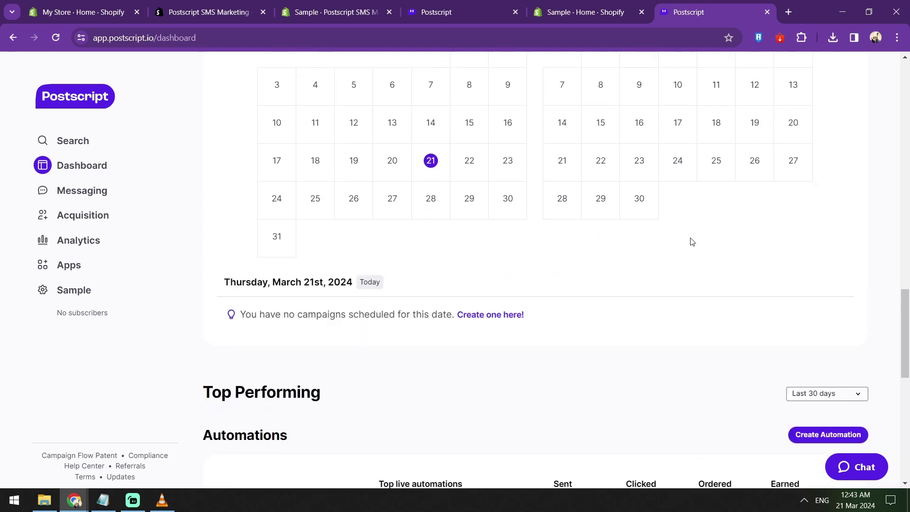
{"action": "scroll", "coordinate": [687, 246], "scroll_direction": "down", "scroll_amount": 5}
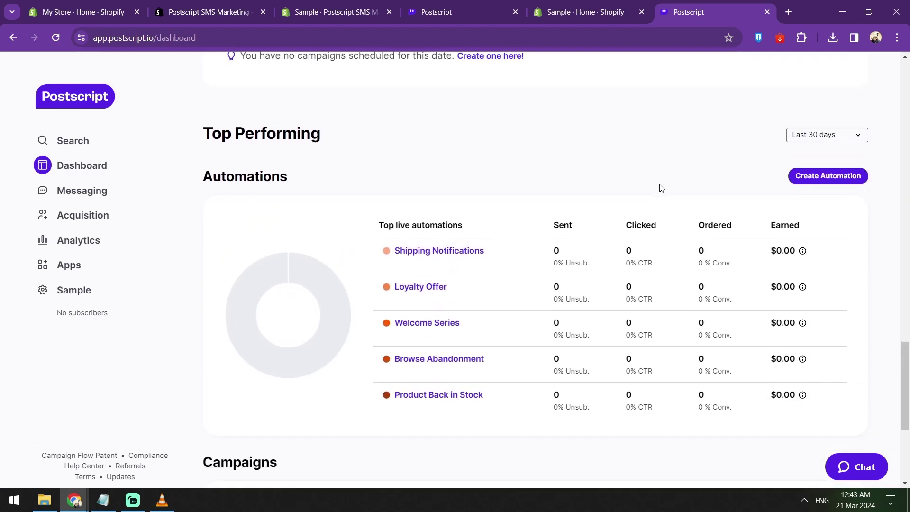
{"action": "scroll", "coordinate": [661, 188], "scroll_direction": "down", "scroll_amount": 1}
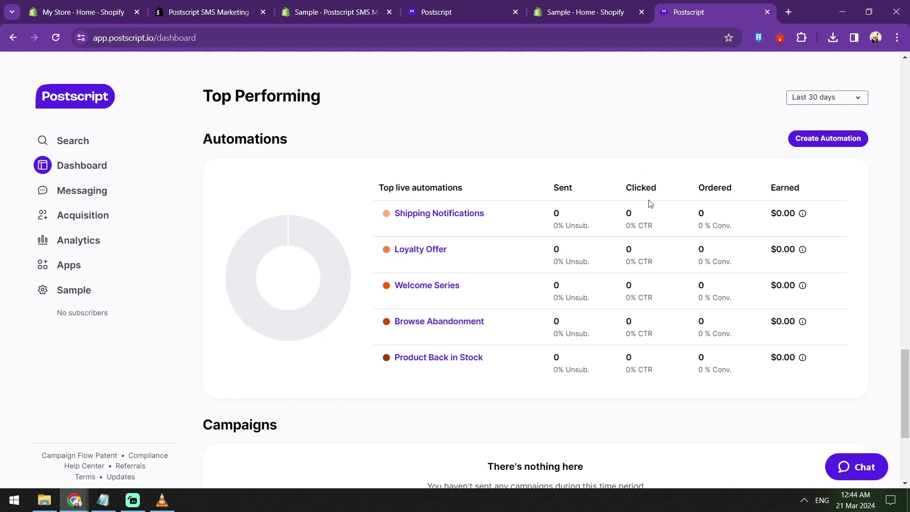
{"action": "scroll", "coordinate": [648, 214], "scroll_direction": "up", "scroll_amount": 15}
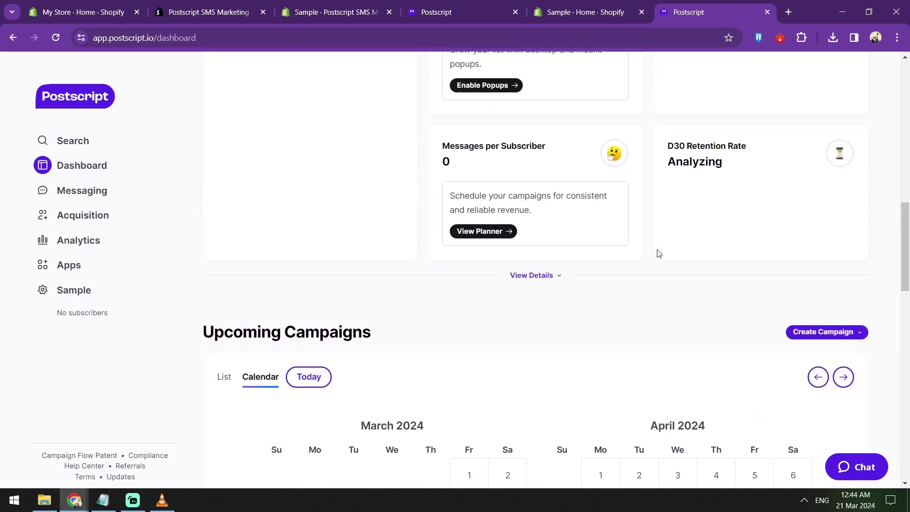
{"action": "scroll", "coordinate": [658, 246], "scroll_direction": "up", "scroll_amount": 10}
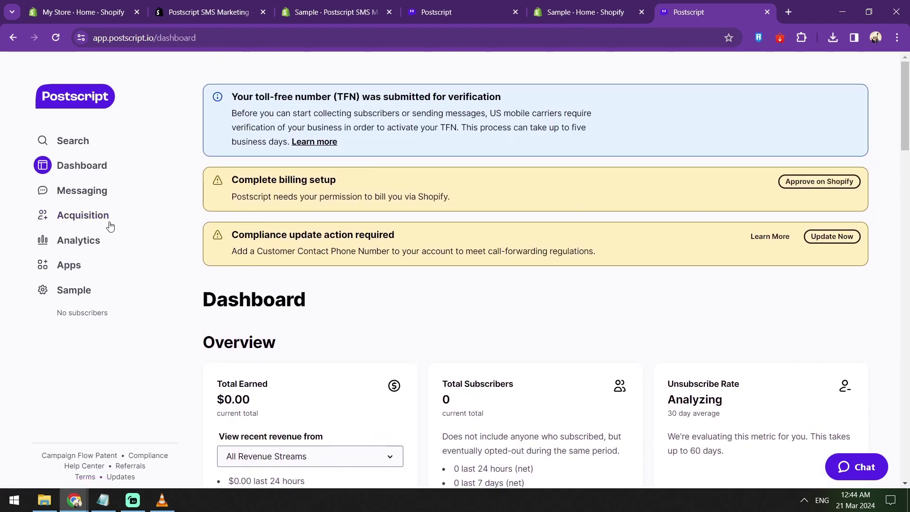
{"action": "left_click", "coordinate": [54, 224]}
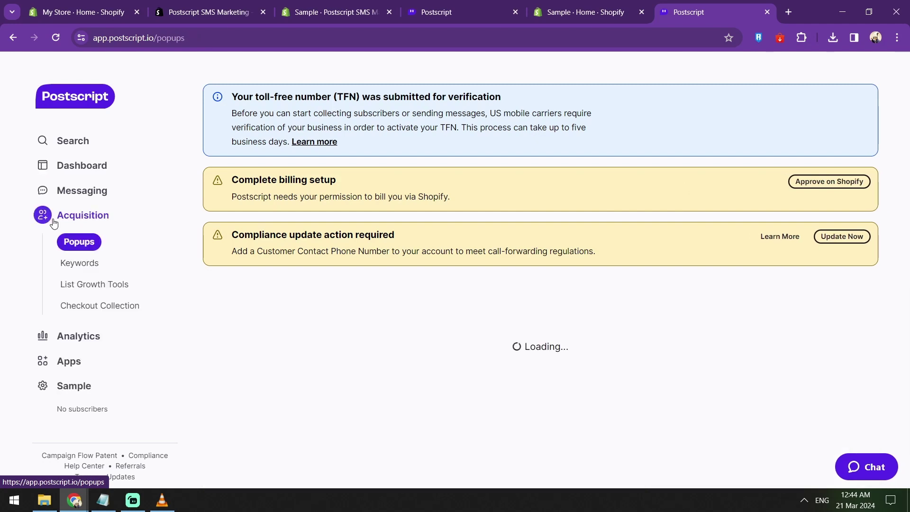
{"action": "left_click", "coordinate": [77, 272]}
{"action": "left_click", "coordinate": [96, 337]}
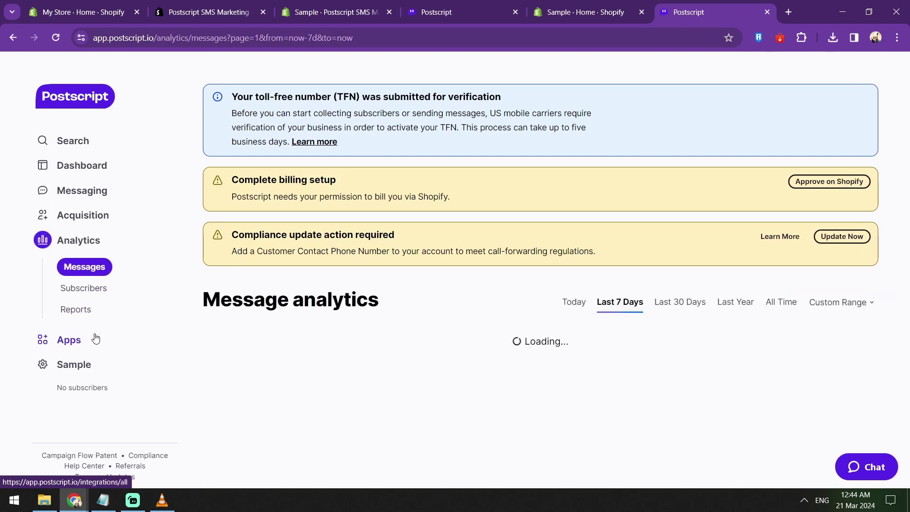
{"action": "left_click", "coordinate": [101, 192]}
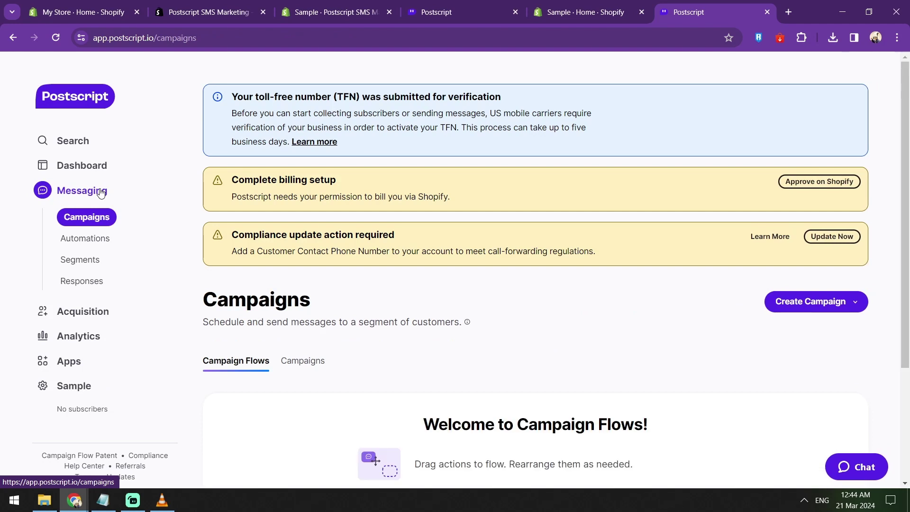
{"action": "scroll", "coordinate": [398, 168], "scroll_direction": "down", "scroll_amount": 3}
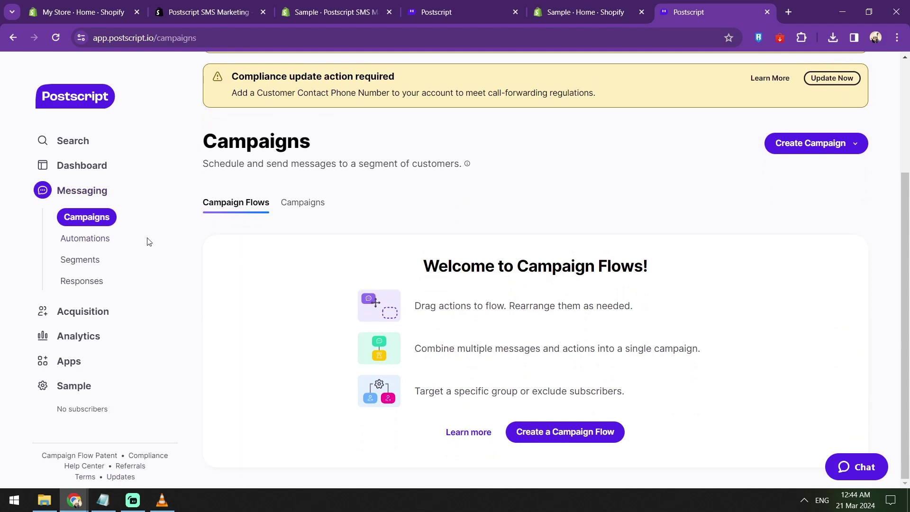
{"action": "left_click", "coordinate": [76, 162]}
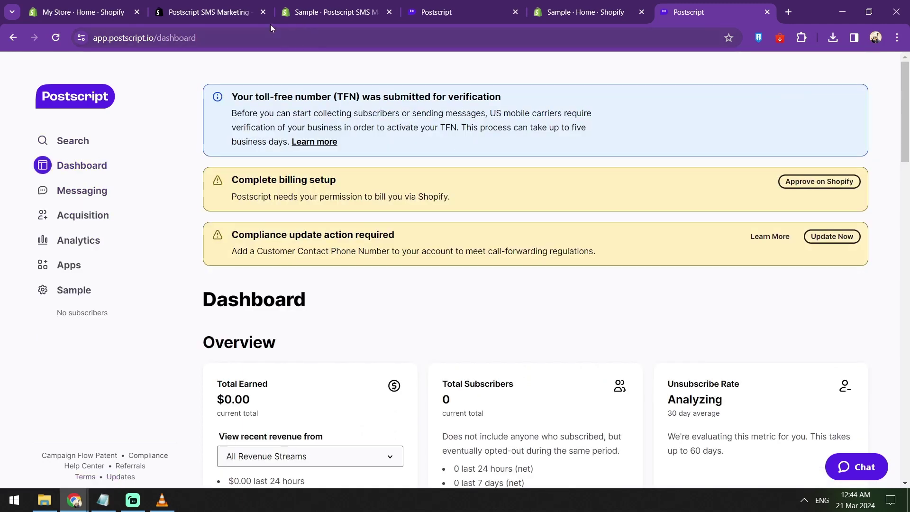
Step: Look over the Shopify store's Postscript app page, sales analytics and marketing overview
{"action": "left_click", "coordinate": [331, 13]}
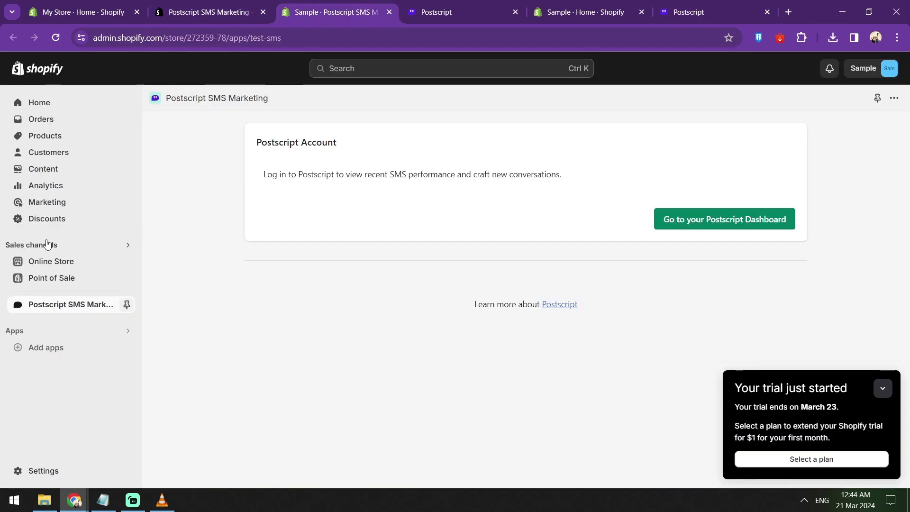
{"action": "left_click", "coordinate": [44, 184]}
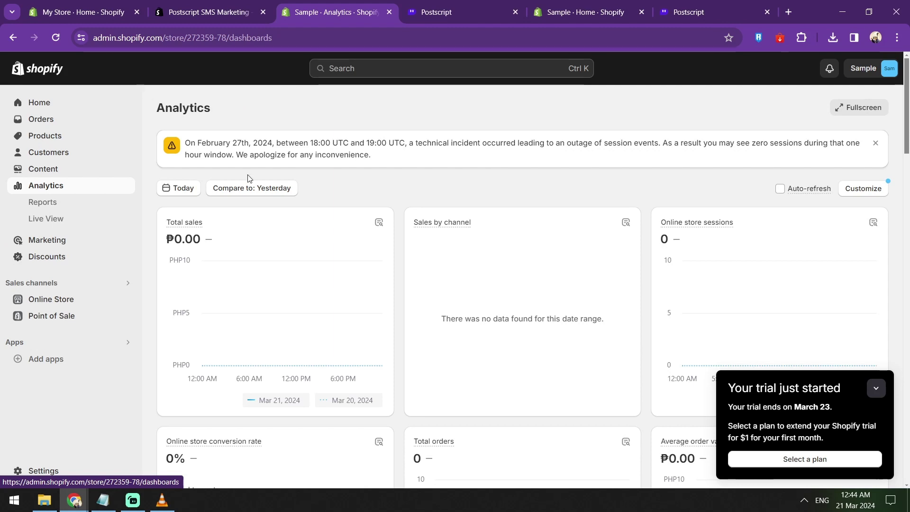
{"action": "left_click", "coordinate": [61, 244]}
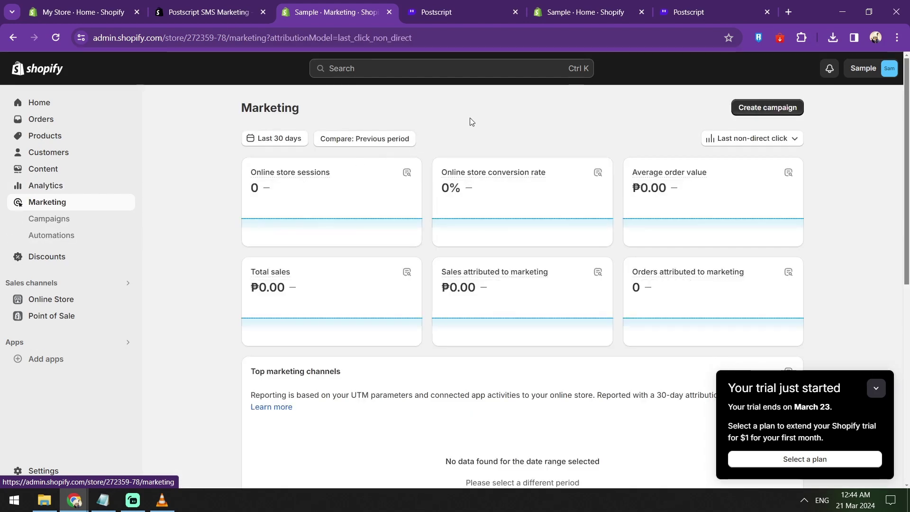
{"action": "scroll", "coordinate": [471, 122], "scroll_direction": "down", "scroll_amount": 1}
{"action": "scroll", "coordinate": [469, 120], "scroll_direction": "up", "scroll_amount": 1}
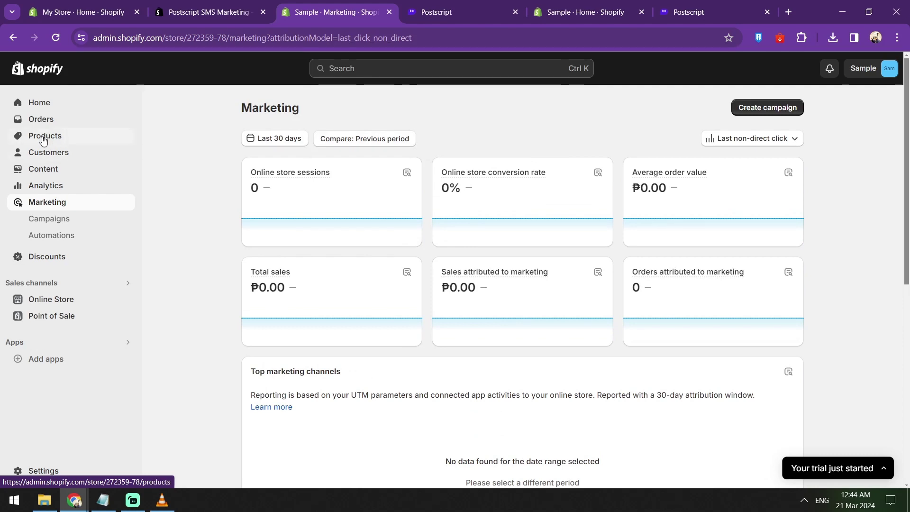
Step: Return to the store Home and bring up the Picked for you app recommendations
{"action": "left_click", "coordinate": [87, 110]}
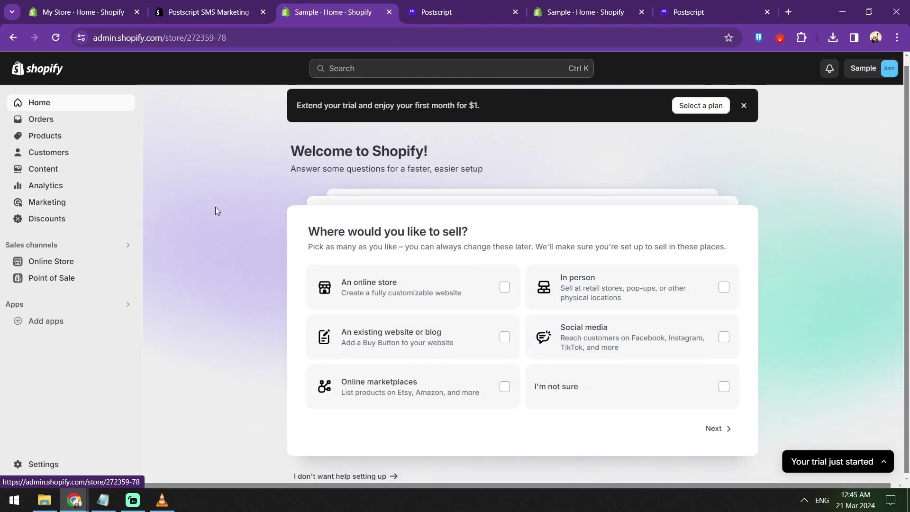
{"action": "left_click", "coordinate": [64, 322]}
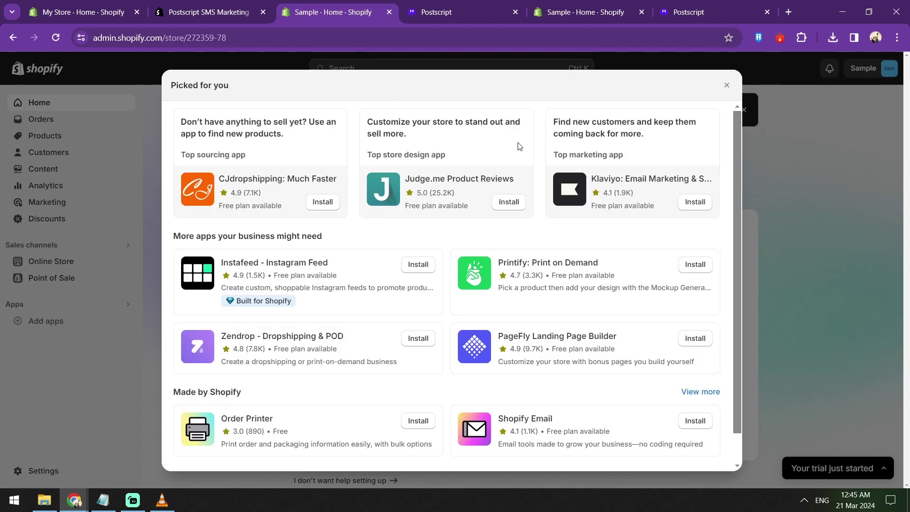
{"action": "scroll", "coordinate": [520, 146], "scroll_direction": "down", "scroll_amount": 1}
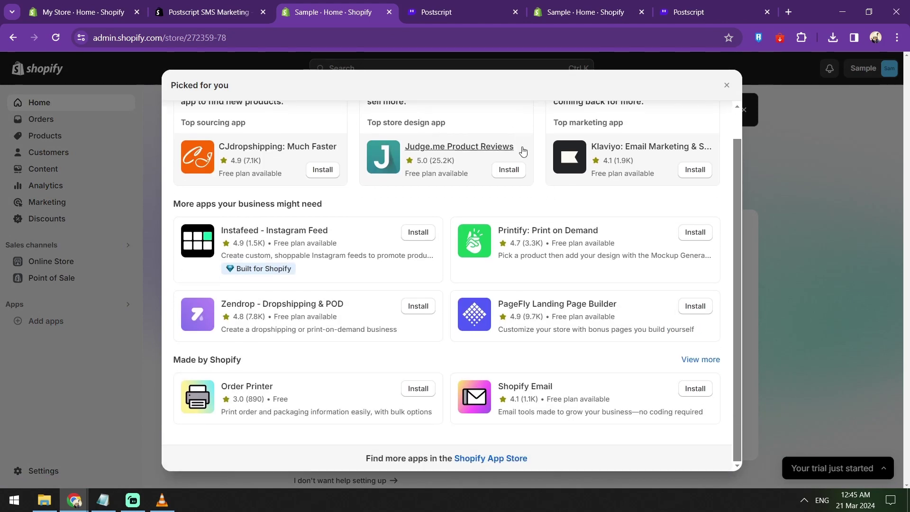
Step: Open the full Shopify App Store and search it for 'postscript'
{"action": "left_click", "coordinate": [468, 458]}
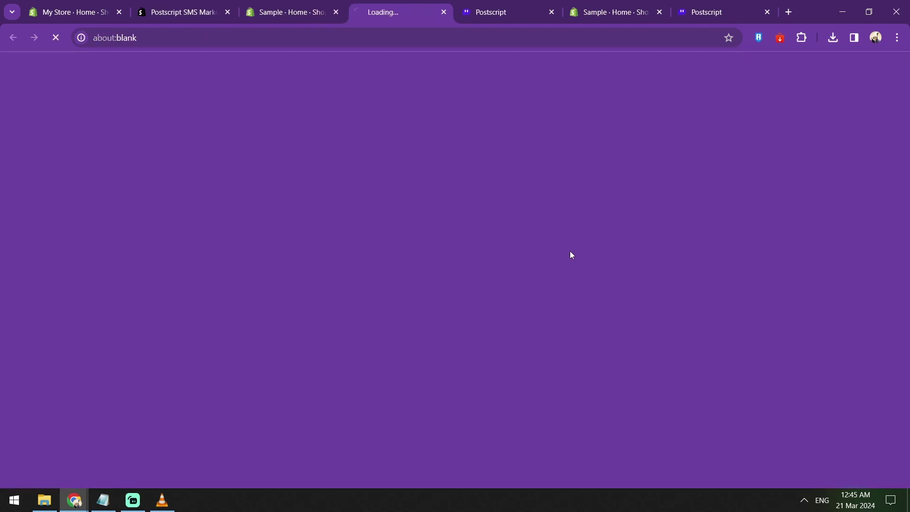
{"action": "left_click", "coordinate": [506, 13]}
{"action": "left_click", "coordinate": [417, 12]}
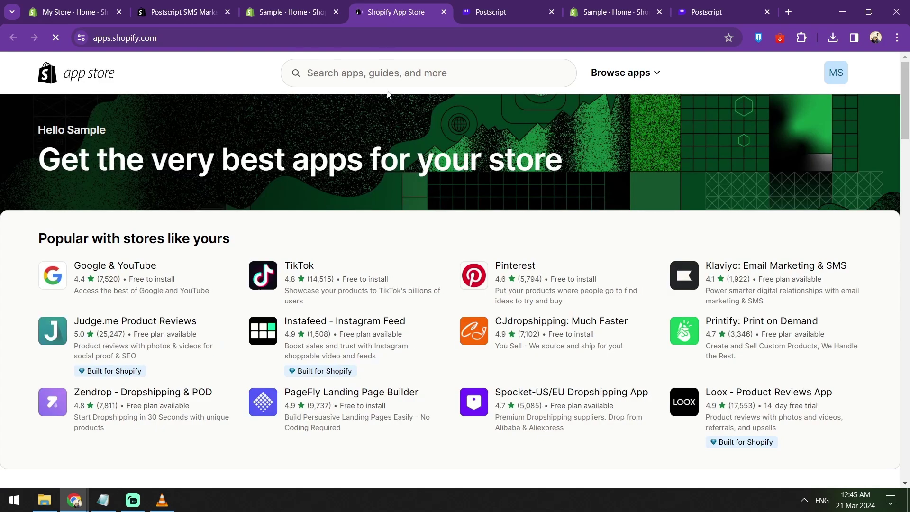
{"action": "left_click", "coordinate": [405, 75]}
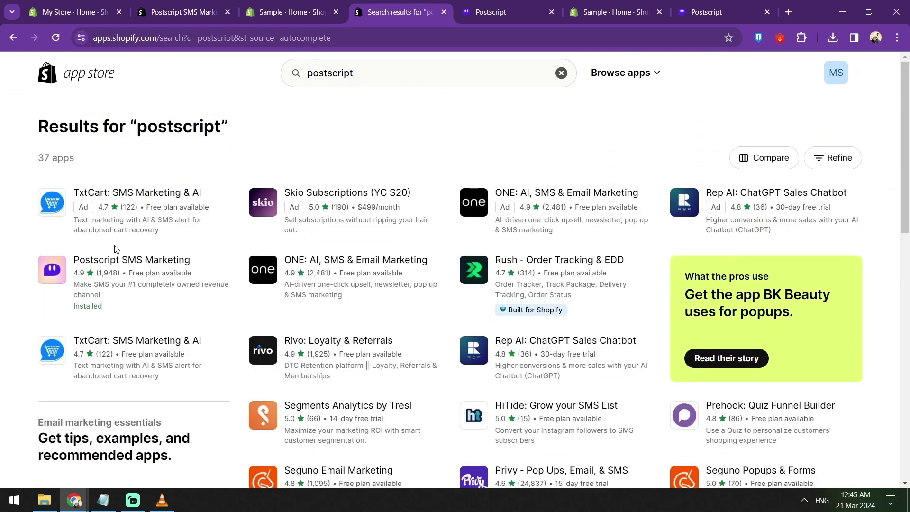
Step: Open the Postscript SMS Marketing listing, launch the app, then review its pricing and reviews
{"action": "left_click", "coordinate": [88, 262]}
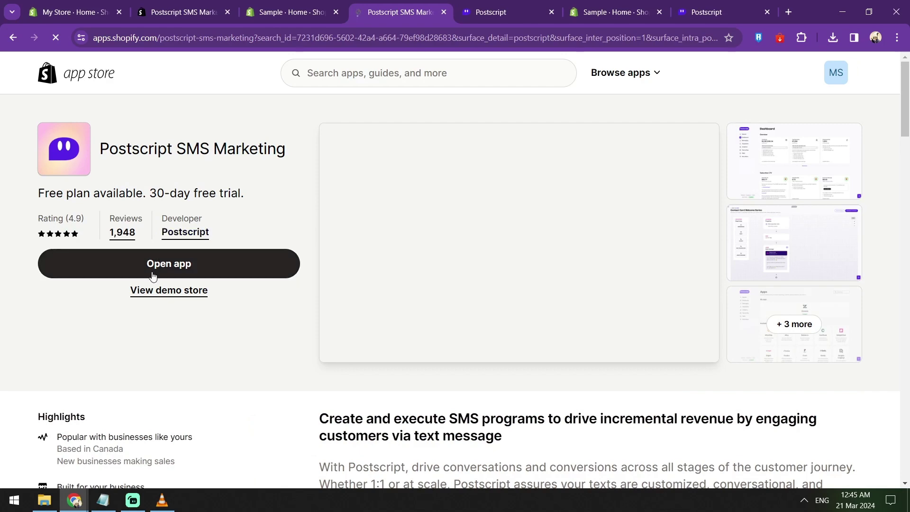
{"action": "left_click", "coordinate": [163, 266]}
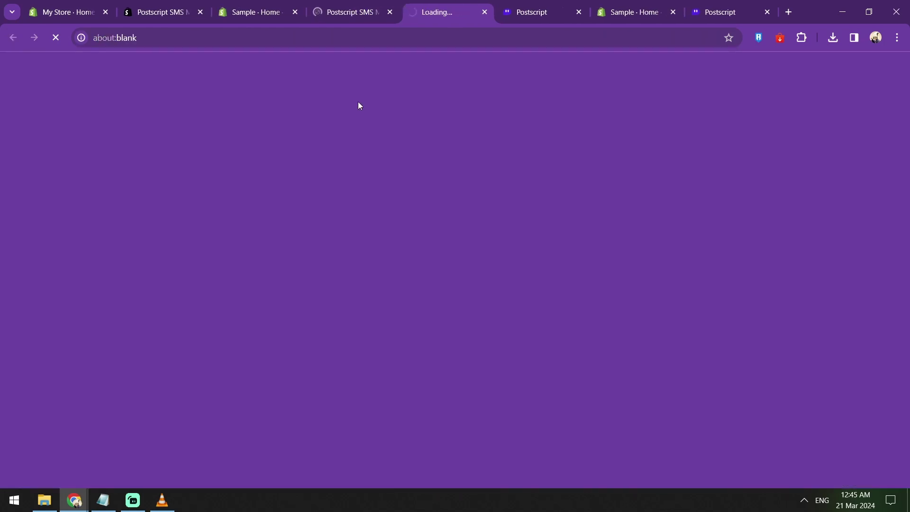
{"action": "key", "text": "ctrl+shift+Tab"}
{"action": "scroll", "coordinate": [317, 187], "scroll_direction": "down", "scroll_amount": 9}
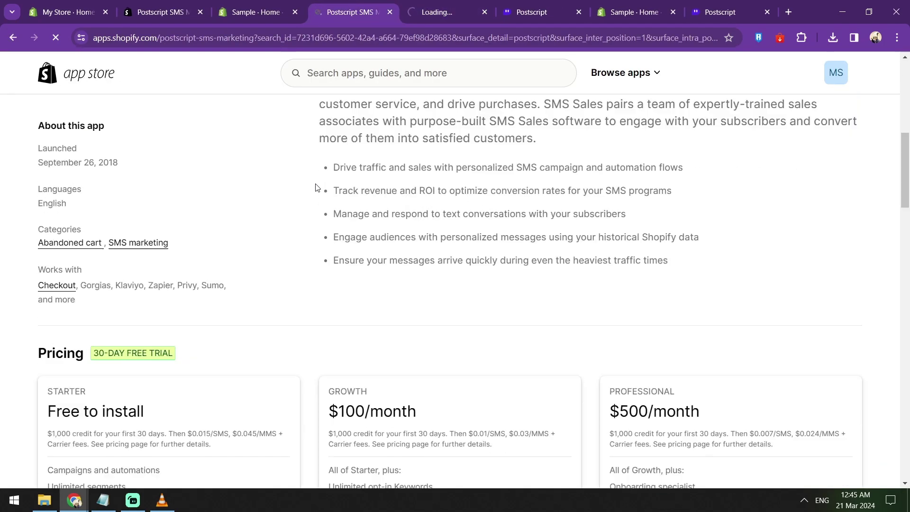
{"action": "scroll", "coordinate": [317, 187], "scroll_direction": "down", "scroll_amount": 4}
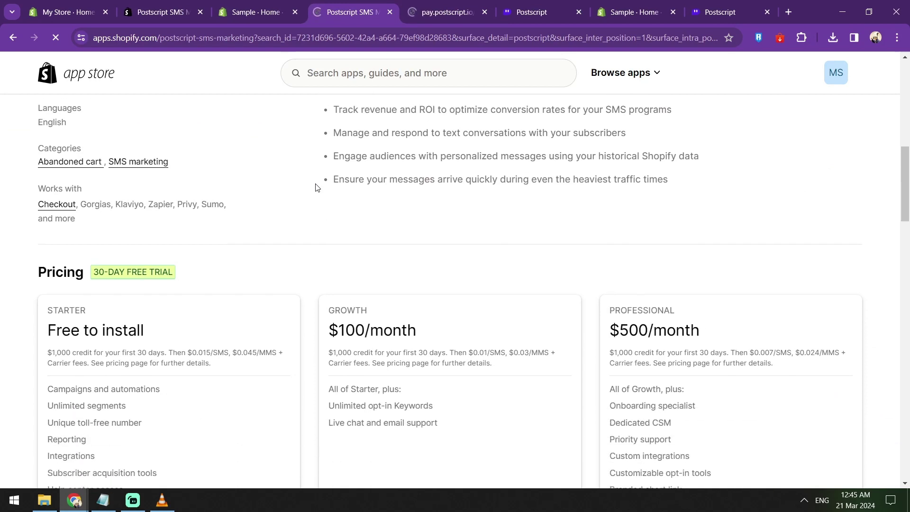
{"action": "scroll", "coordinate": [317, 188], "scroll_direction": "down", "scroll_amount": 1}
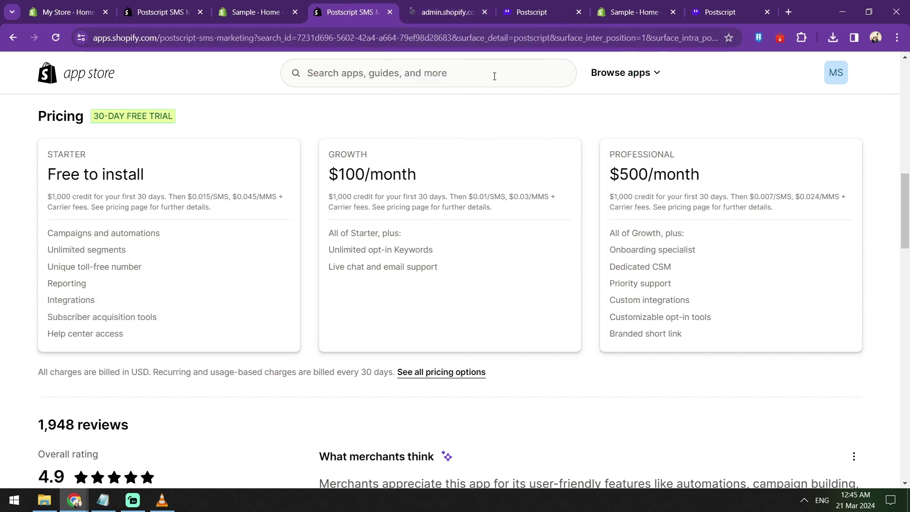
{"action": "scroll", "coordinate": [495, 77], "scroll_direction": "down", "scroll_amount": 2}
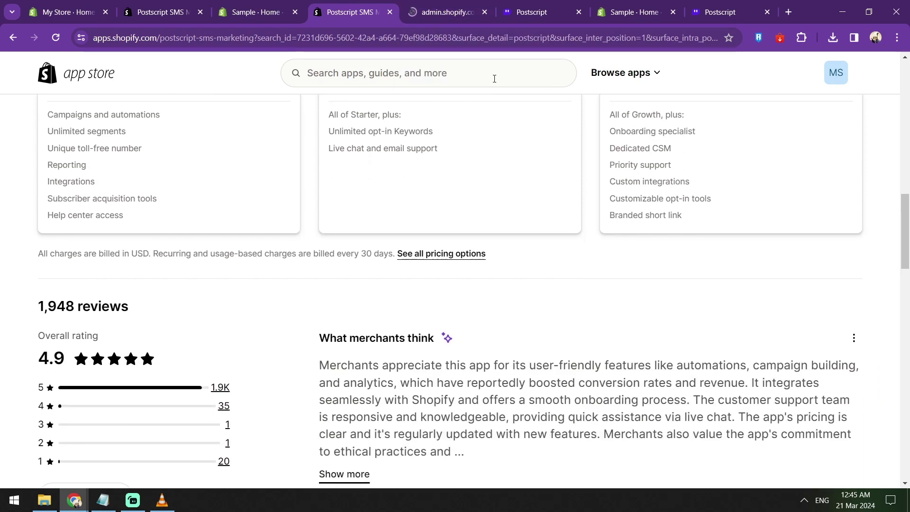
{"action": "scroll", "coordinate": [494, 78], "scroll_direction": "down", "scroll_amount": 1}
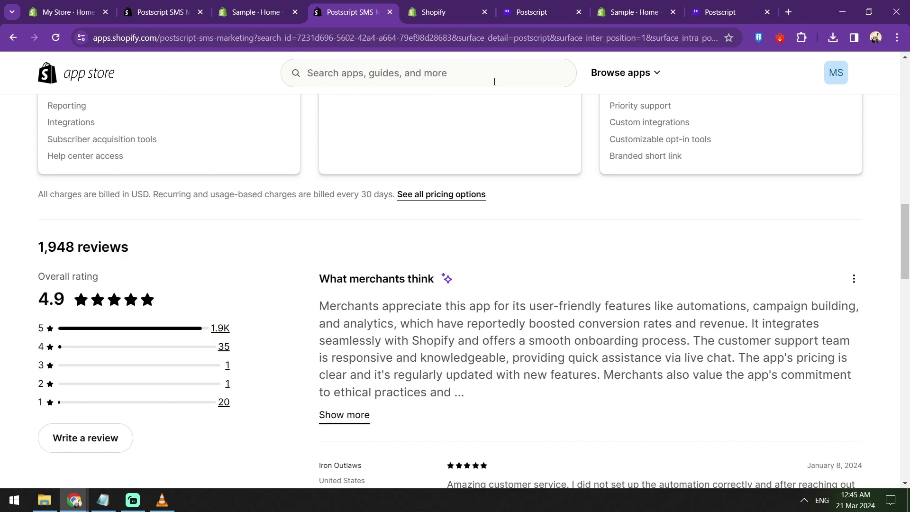
{"action": "scroll", "coordinate": [495, 81], "scroll_direction": "up", "scroll_amount": 2}
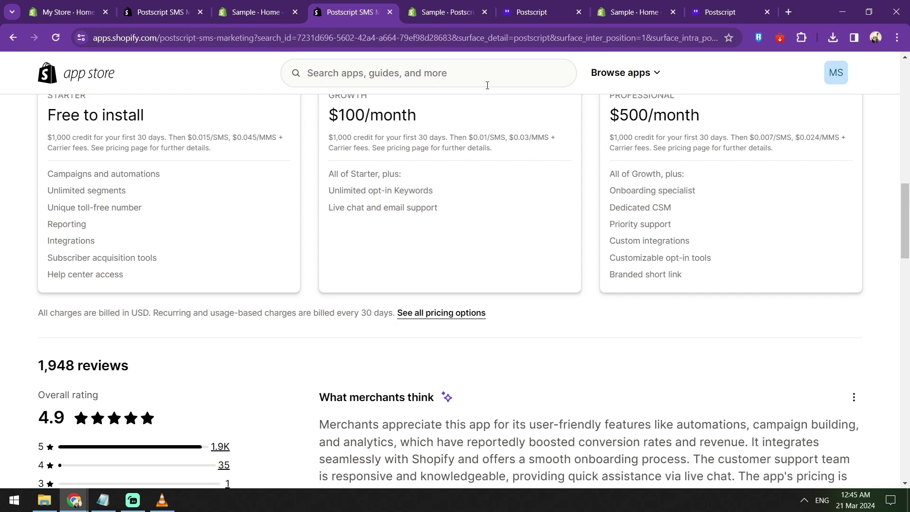
{"action": "scroll", "coordinate": [488, 87], "scroll_direction": "up", "scroll_amount": 10}
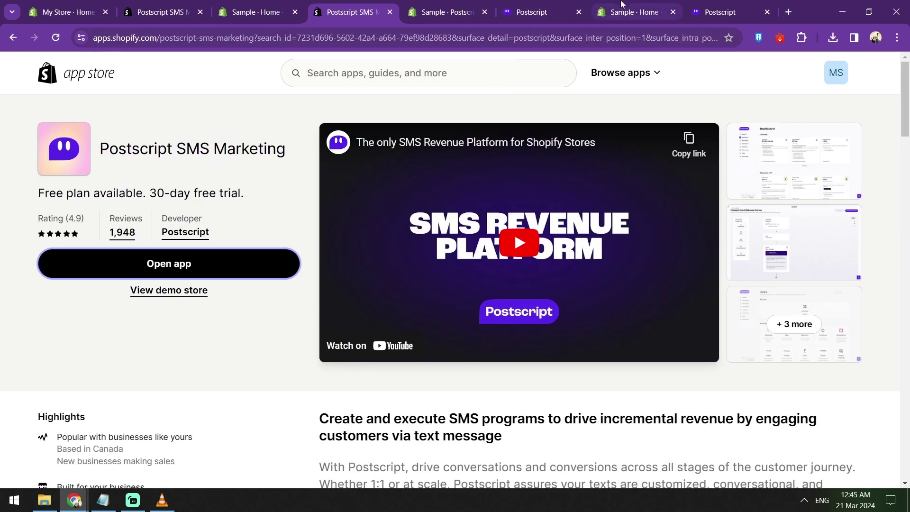
Step: Reload the Postscript dashboard, scan its revenue, subscriber, campaign and automation figures, then go to Apps
{"action": "left_click", "coordinate": [526, 13]}
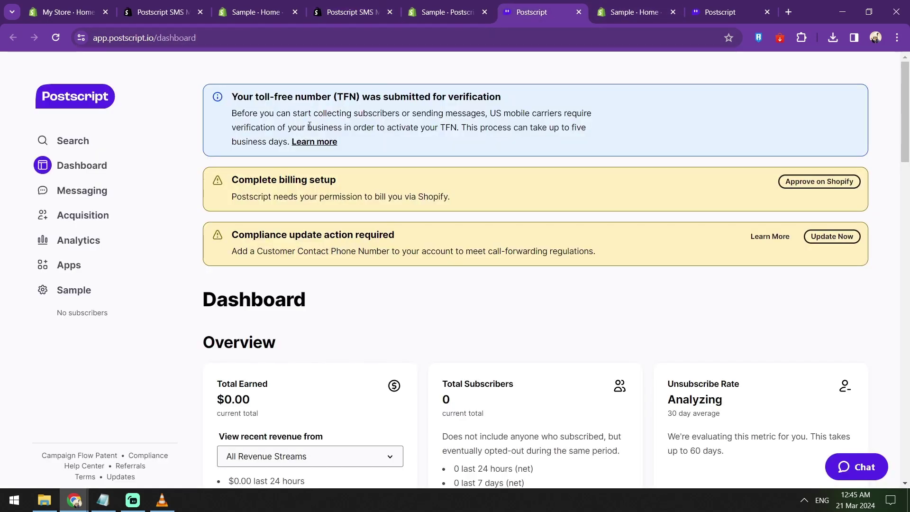
{"action": "left_click", "coordinate": [86, 105]}
{"action": "scroll", "coordinate": [353, 177], "scroll_direction": "down", "scroll_amount": 3}
{"action": "scroll", "coordinate": [369, 180], "scroll_direction": "down", "scroll_amount": 1}
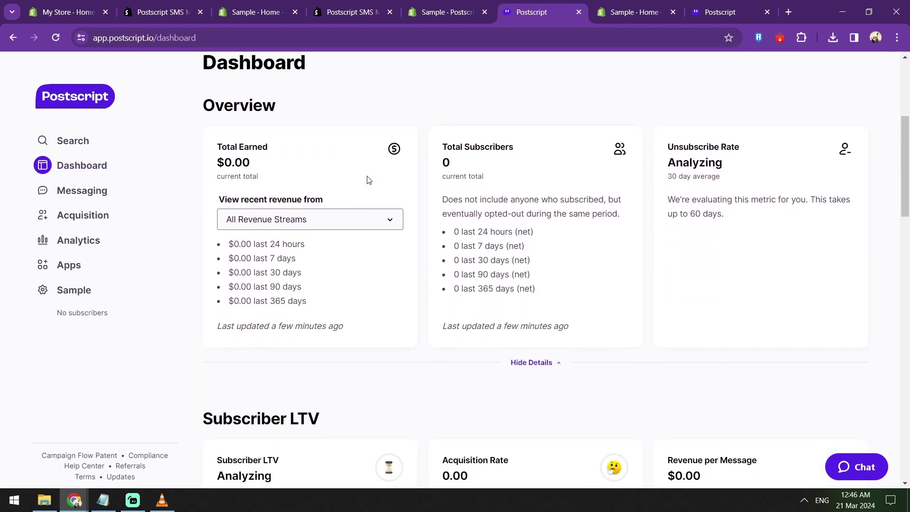
{"action": "scroll", "coordinate": [396, 182], "scroll_direction": "down", "scroll_amount": 5}
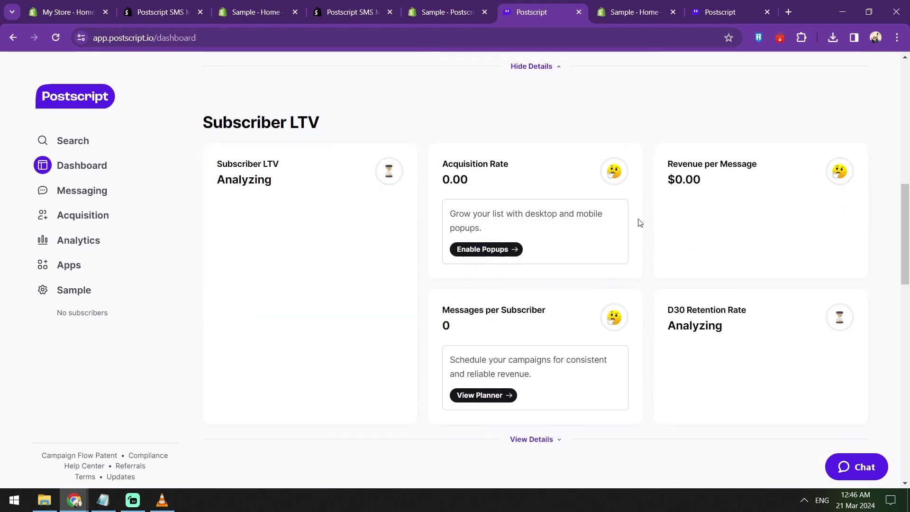
{"action": "scroll", "coordinate": [640, 222], "scroll_direction": "down", "scroll_amount": 7}
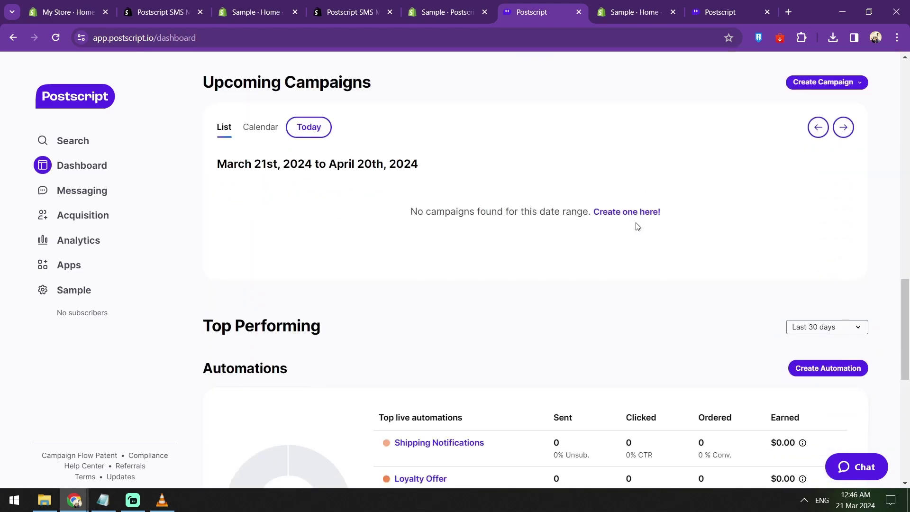
{"action": "scroll", "coordinate": [635, 224], "scroll_direction": "down", "scroll_amount": 6}
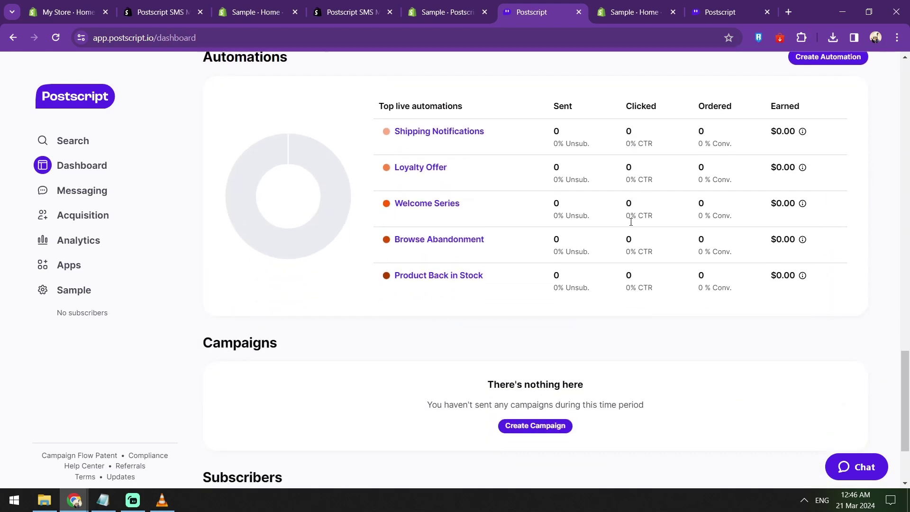
{"action": "scroll", "coordinate": [631, 223], "scroll_direction": "down", "scroll_amount": 2}
{"action": "scroll", "coordinate": [632, 225], "scroll_direction": "up", "scroll_amount": 5}
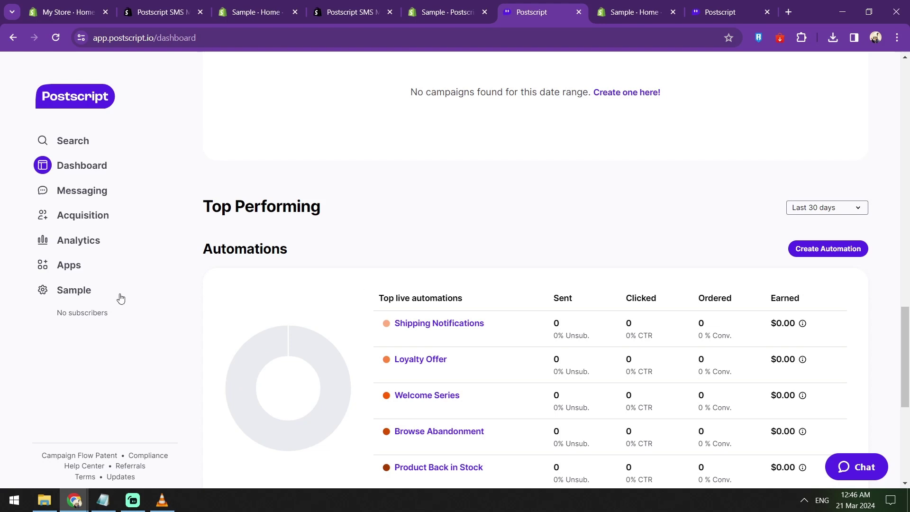
{"action": "left_click", "coordinate": [62, 270]}
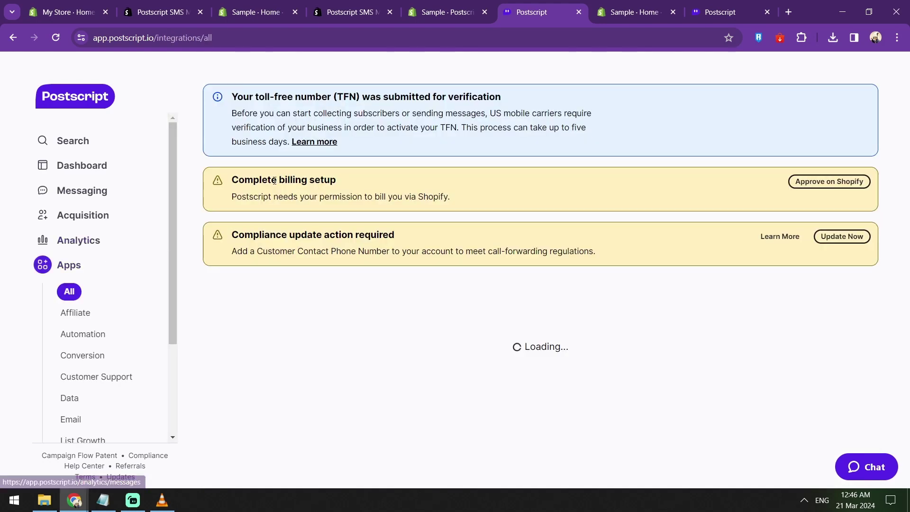